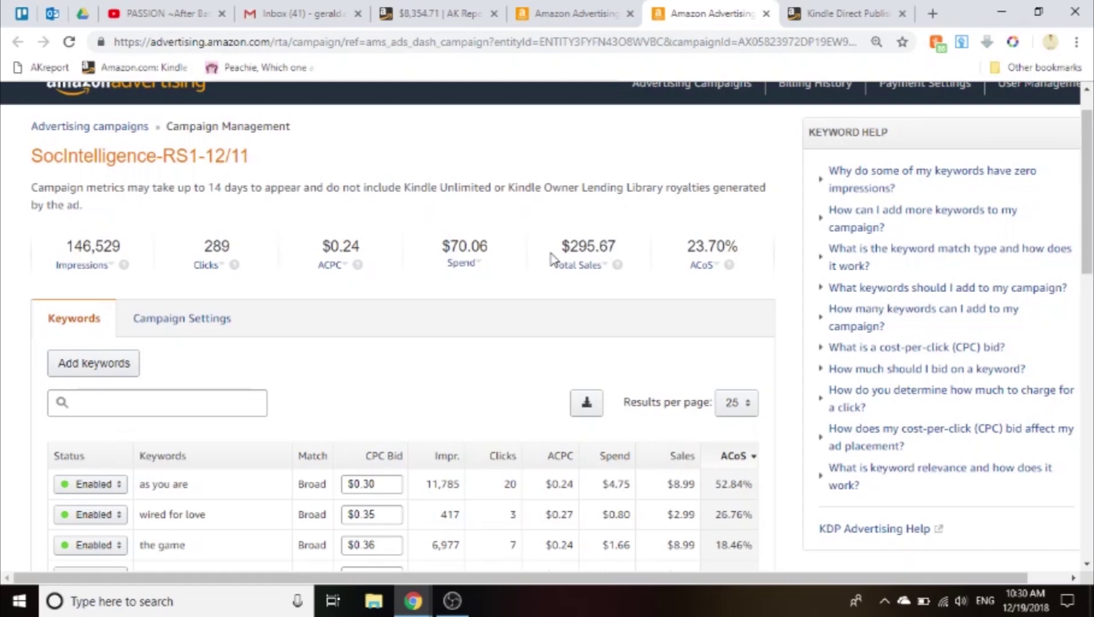
Switch to the Social Intelligence for the Socially Awkward product page and examine its Amazon Best Sellers Rank in the product details
mouse_move(412, 600)
click(491, 514)
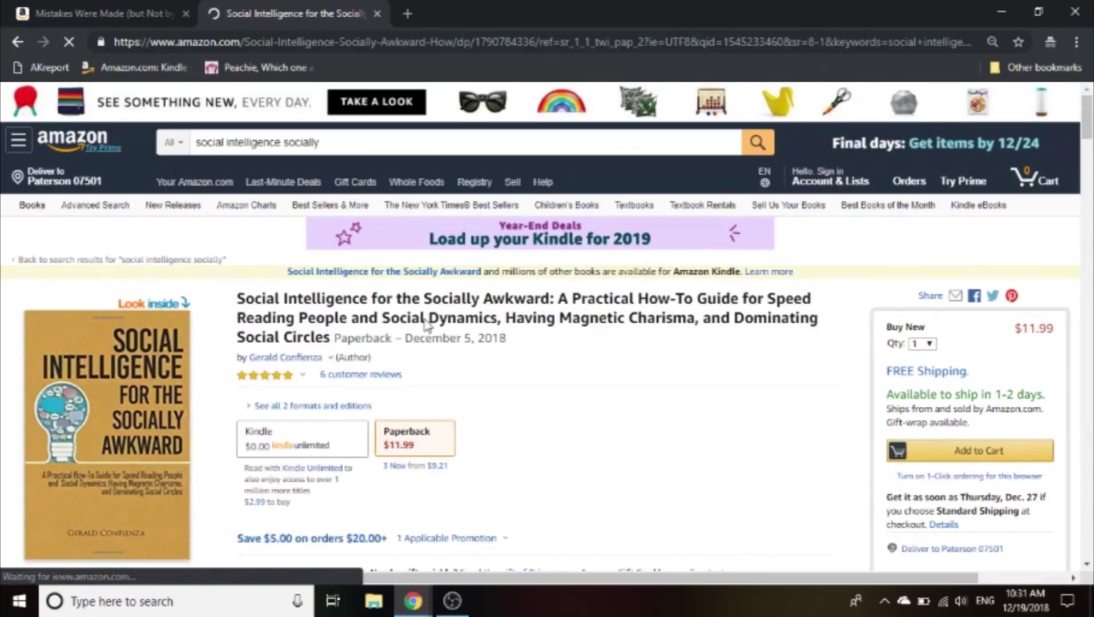
scroll(601, 395, down, 20)
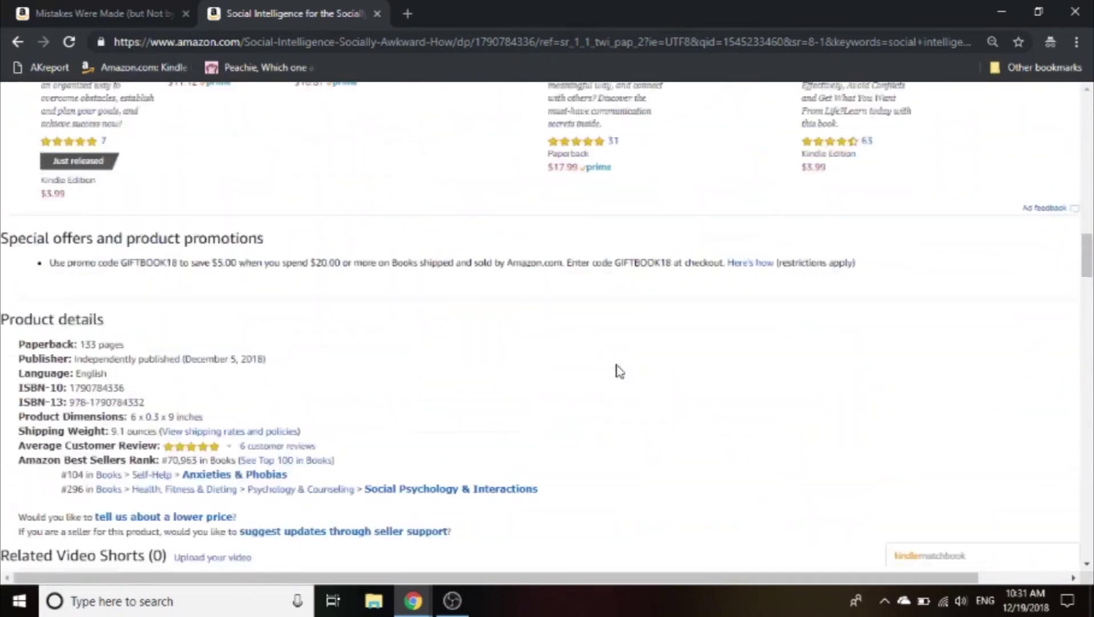
scroll(620, 371, down, 5)
drag(162, 158, 199, 177)
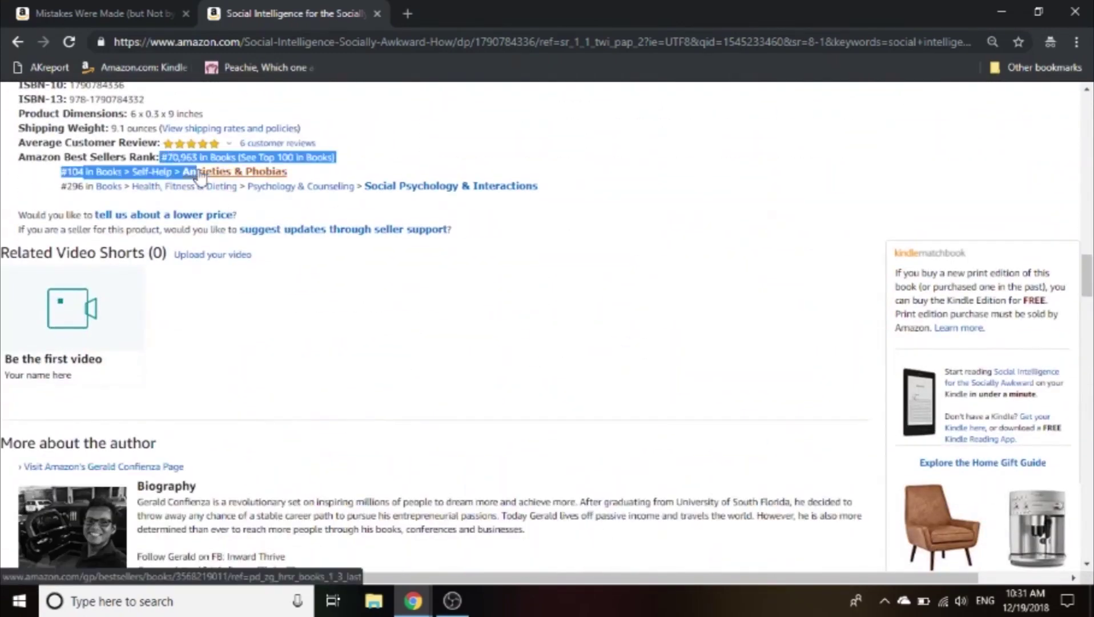
View the Anxieties & Phobias best sellers list and return to the start of the book's product page
click(200, 177)
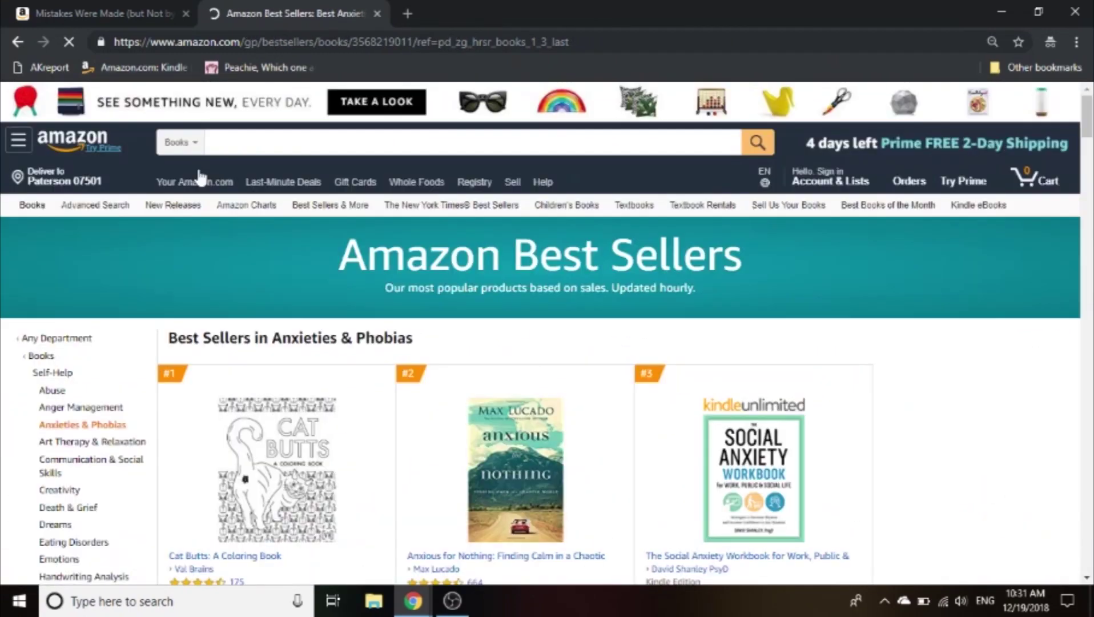
click(26, 45)
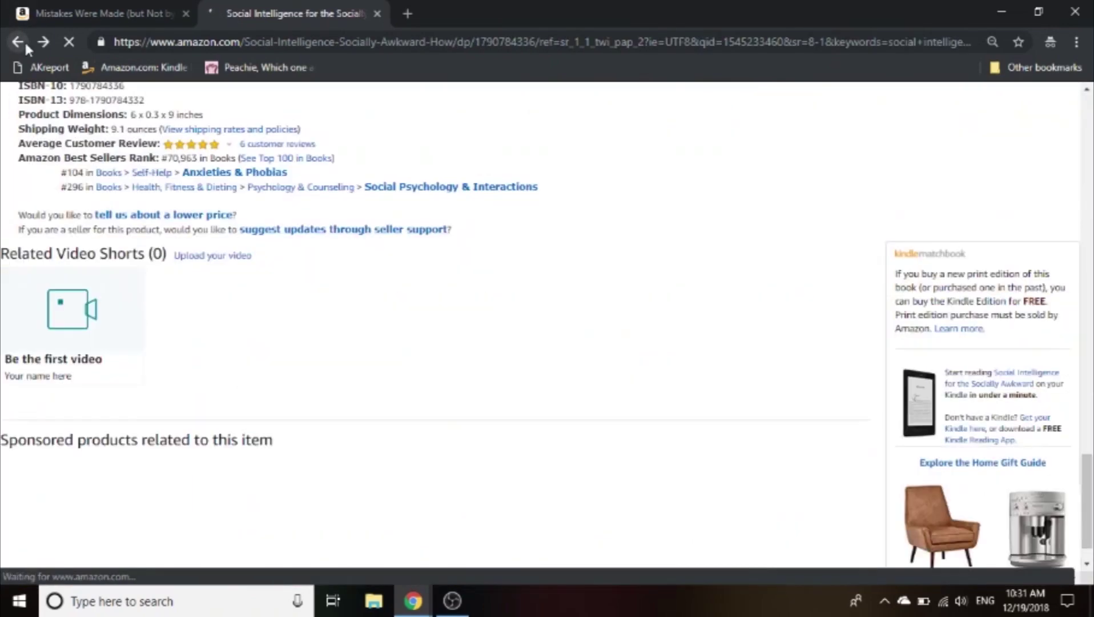
scroll(891, 300, up, 10)
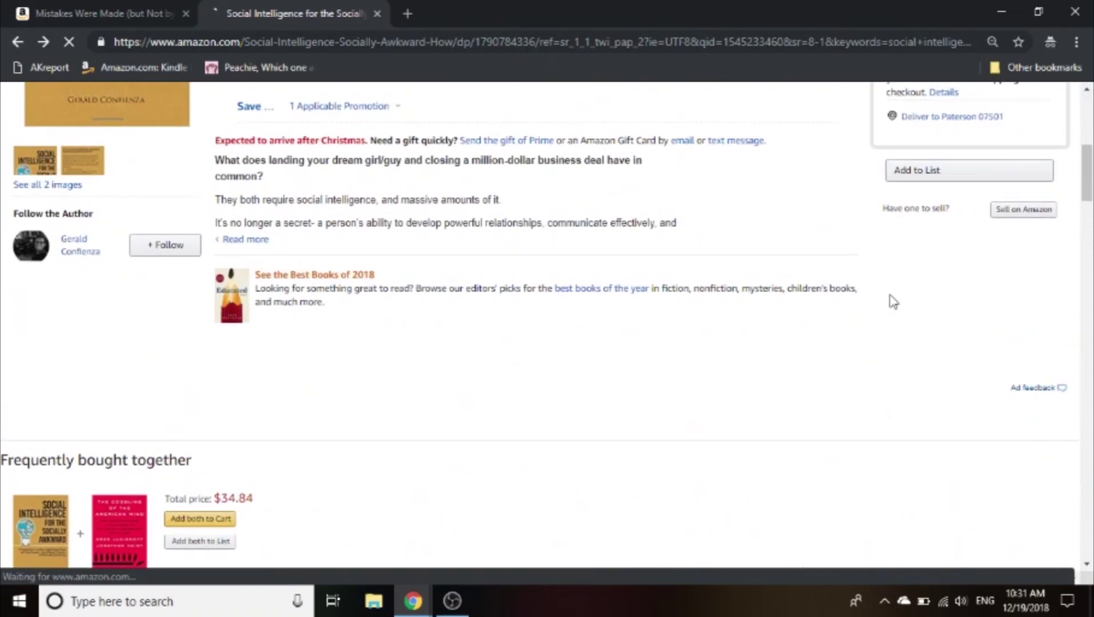
scroll(808, 237, up, 8)
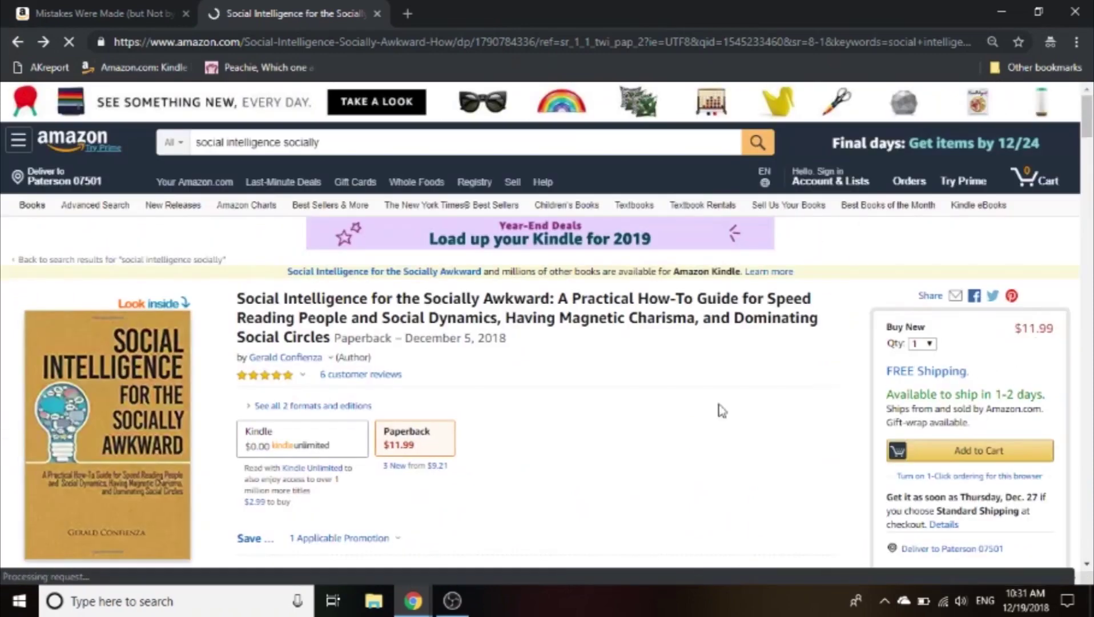
scroll(571, 393, down, 1)
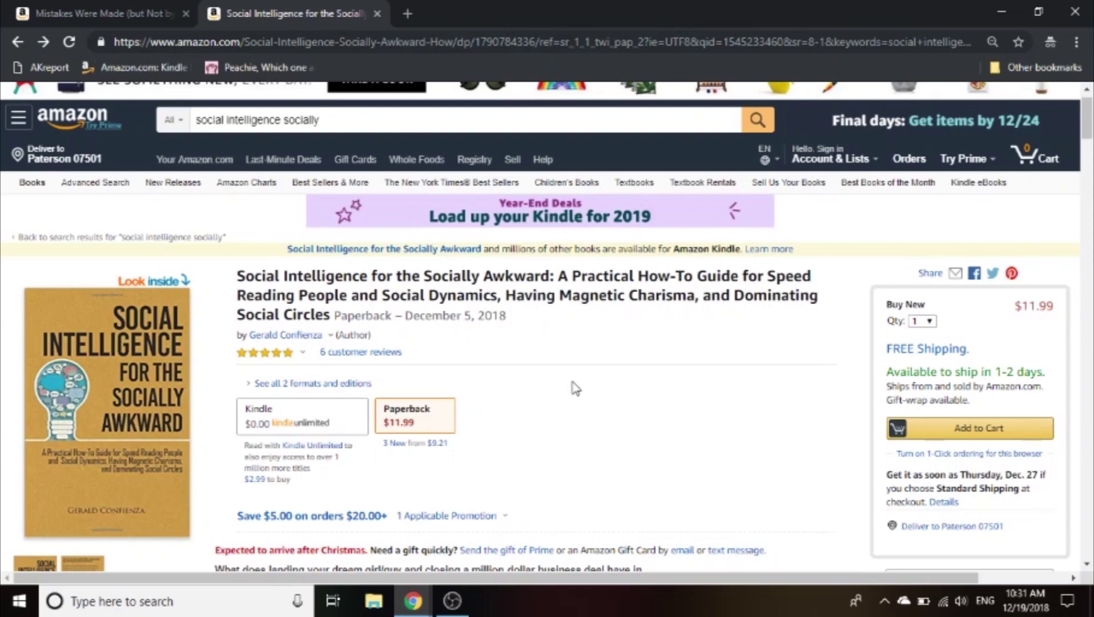
Switch back to the SocIntelligence-RS1-12/11 campaign page and highlight its overall ACoS
mouse_move(412, 600)
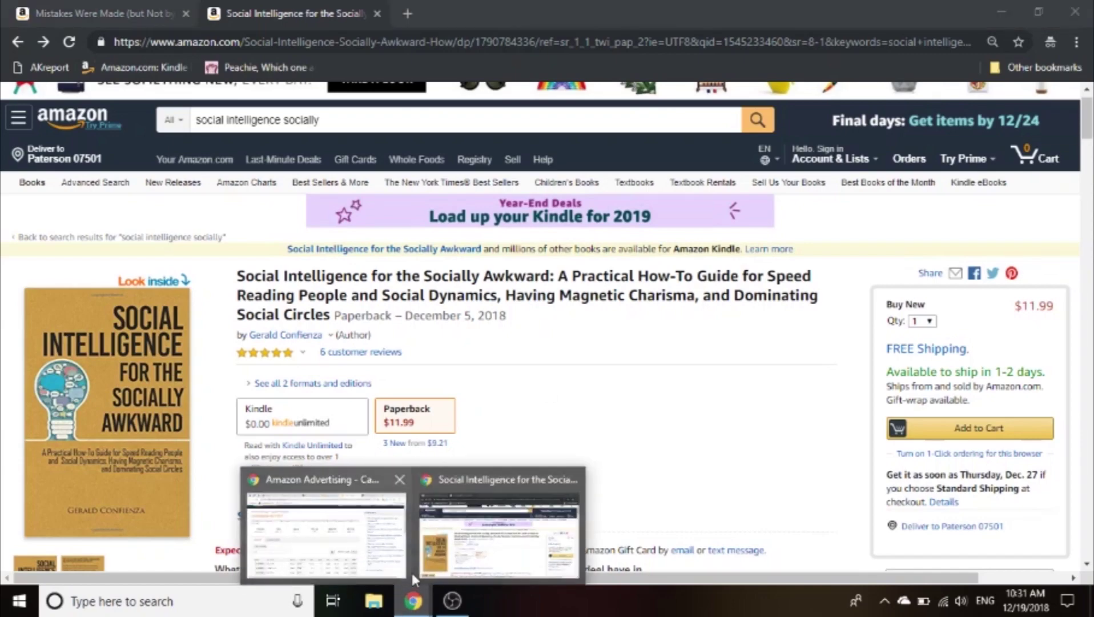
click(365, 539)
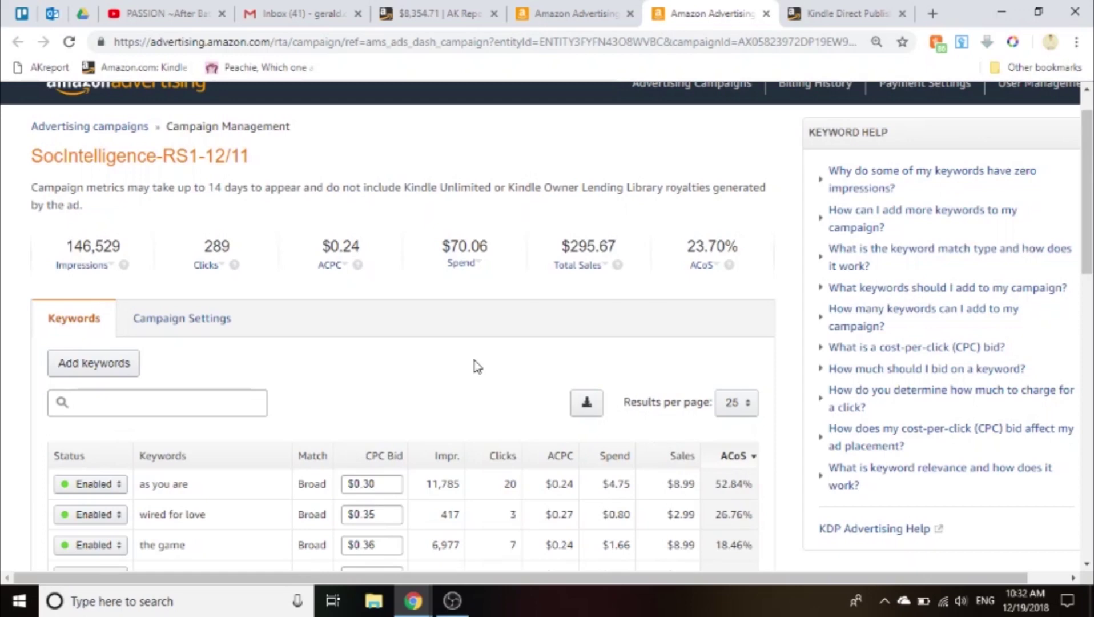
drag(687, 247, 739, 246)
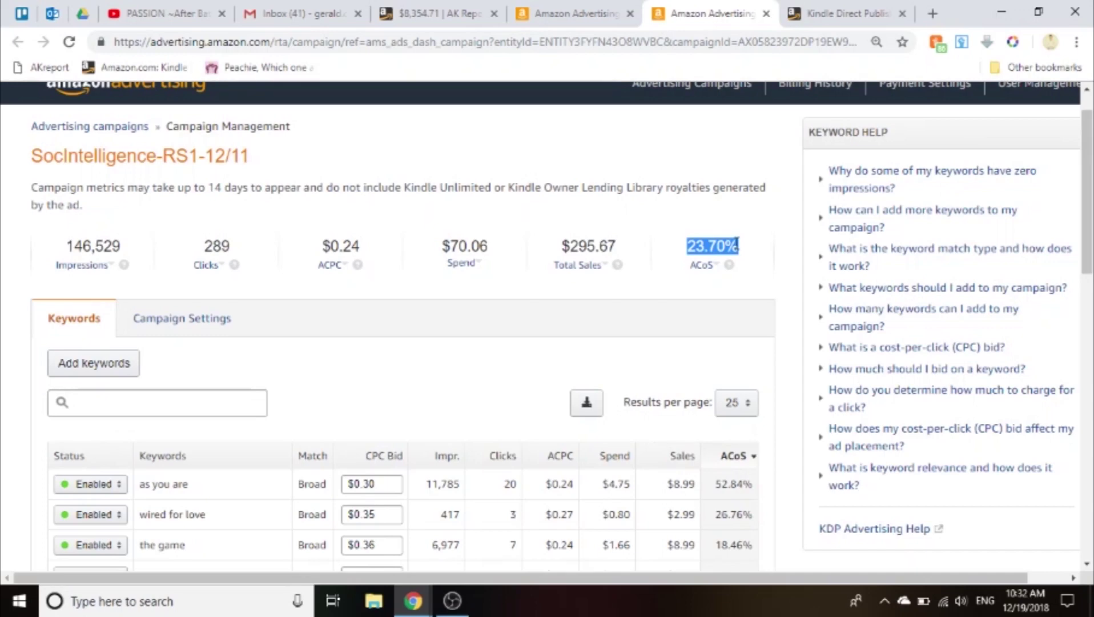
click(697, 247)
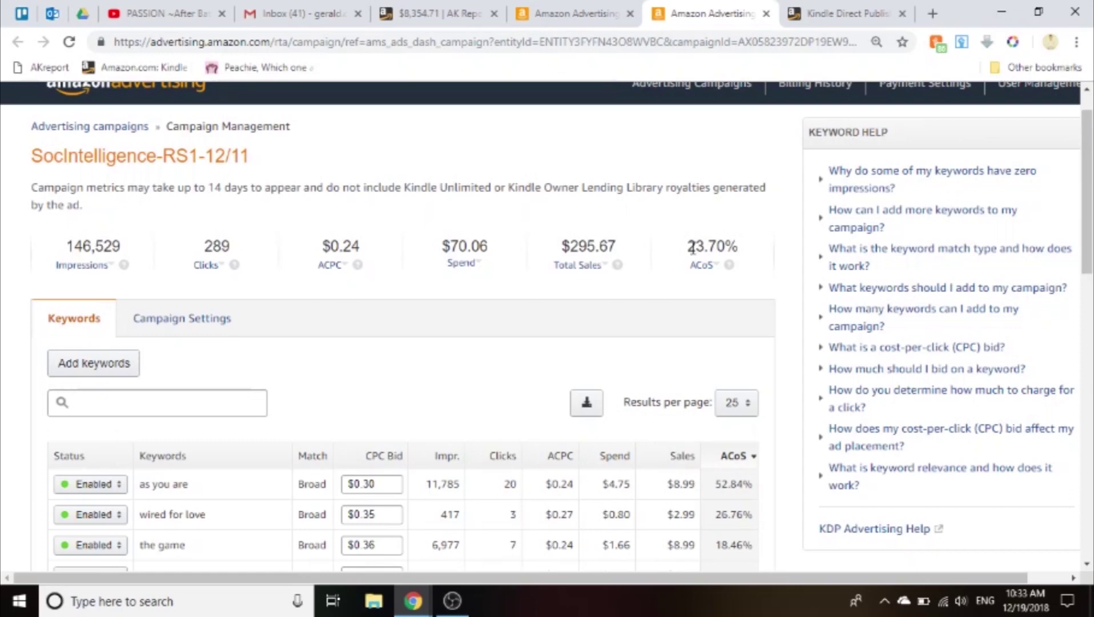
Examine the metrics of the "as you are" keyword in the campaign's keyword table
scroll(559, 459, down, 3)
drag(455, 305, 473, 316)
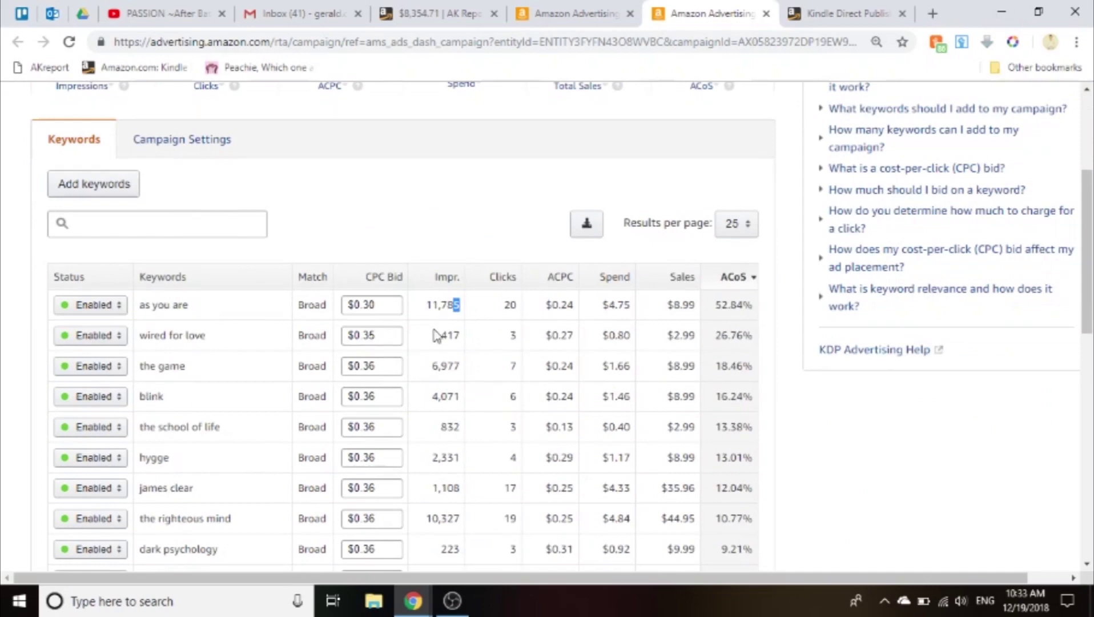
click(433, 301)
drag(297, 304, 687, 308)
click(564, 333)
scroll(472, 294, down, 2)
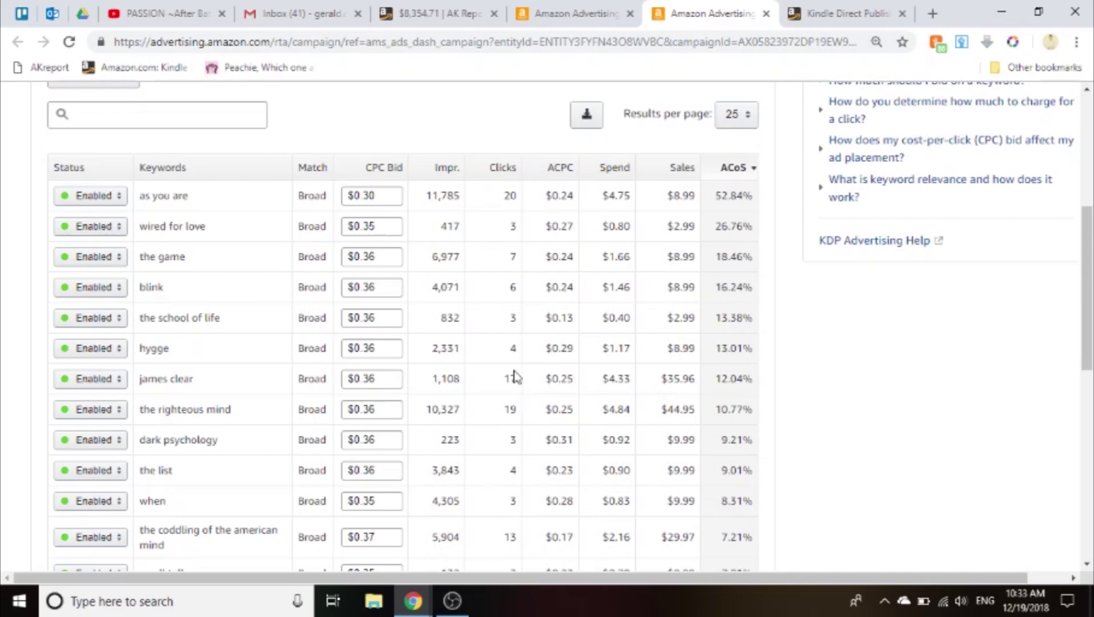
Sort the keywords by clicks in descending order and highlight the "atomic habits" metrics from impressions to spend
click(506, 171)
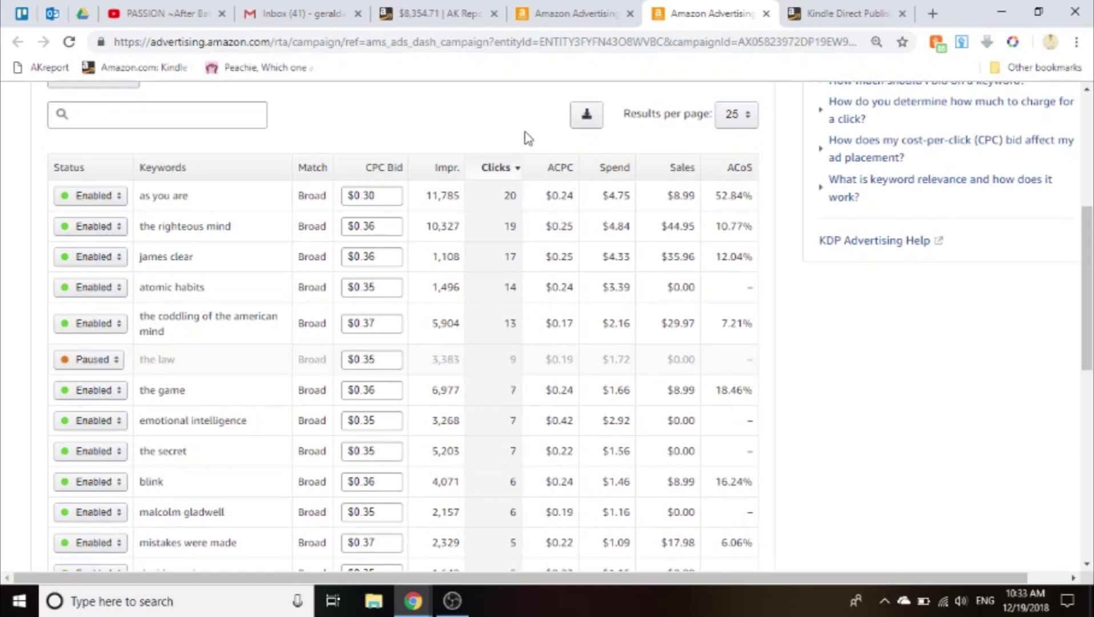
drag(417, 291, 648, 306)
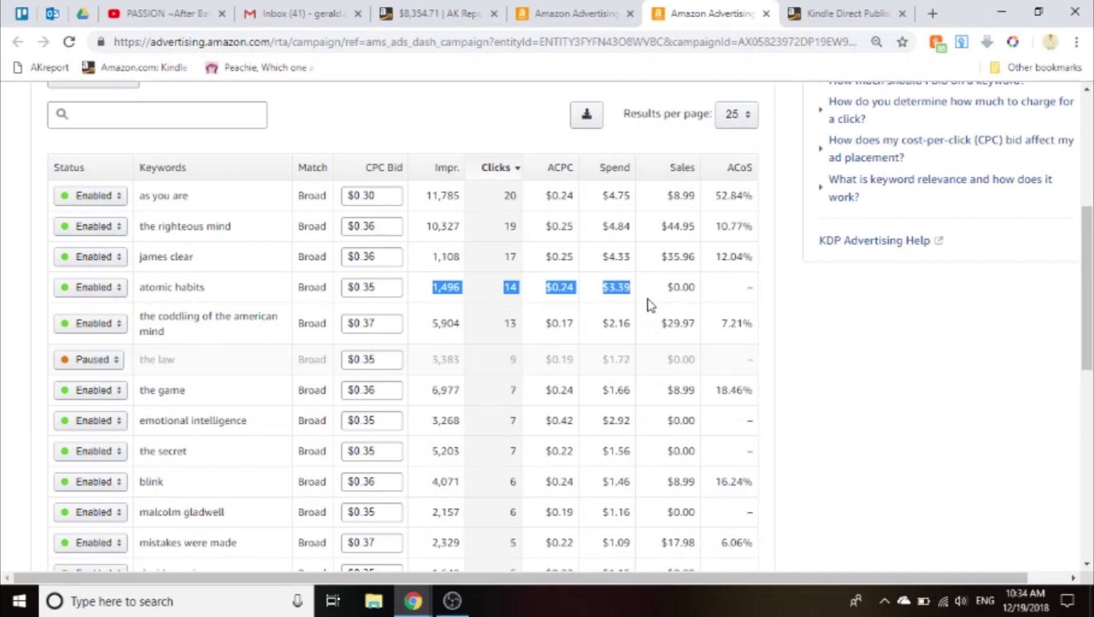
scroll(650, 305, down, 1)
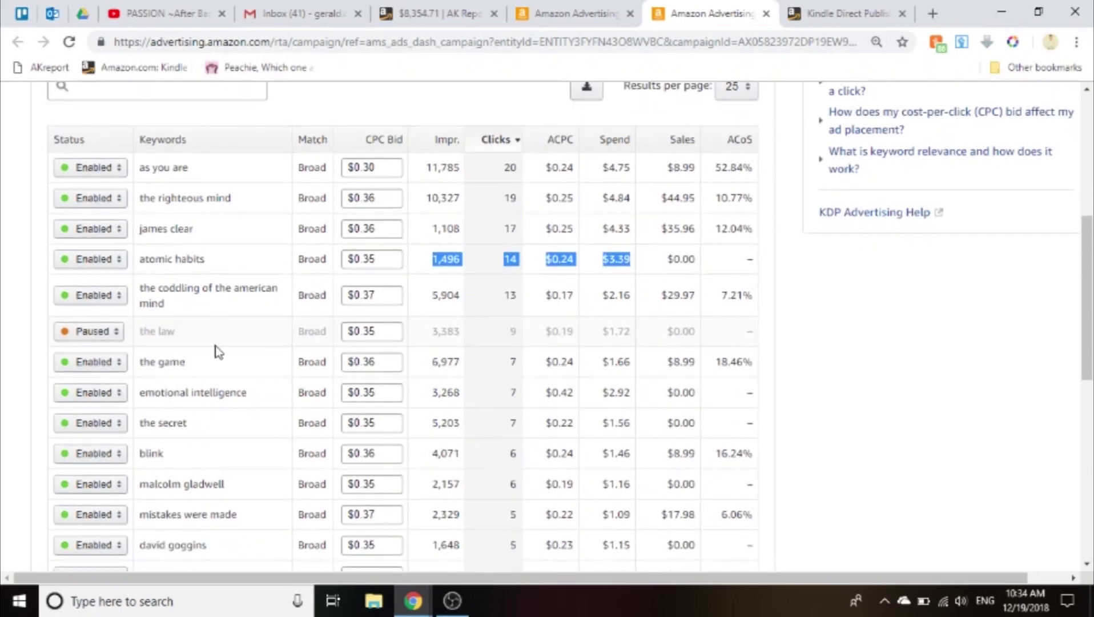
Examine the paused keyword "the law" and the metrics of "the game"
drag(193, 341, 152, 337)
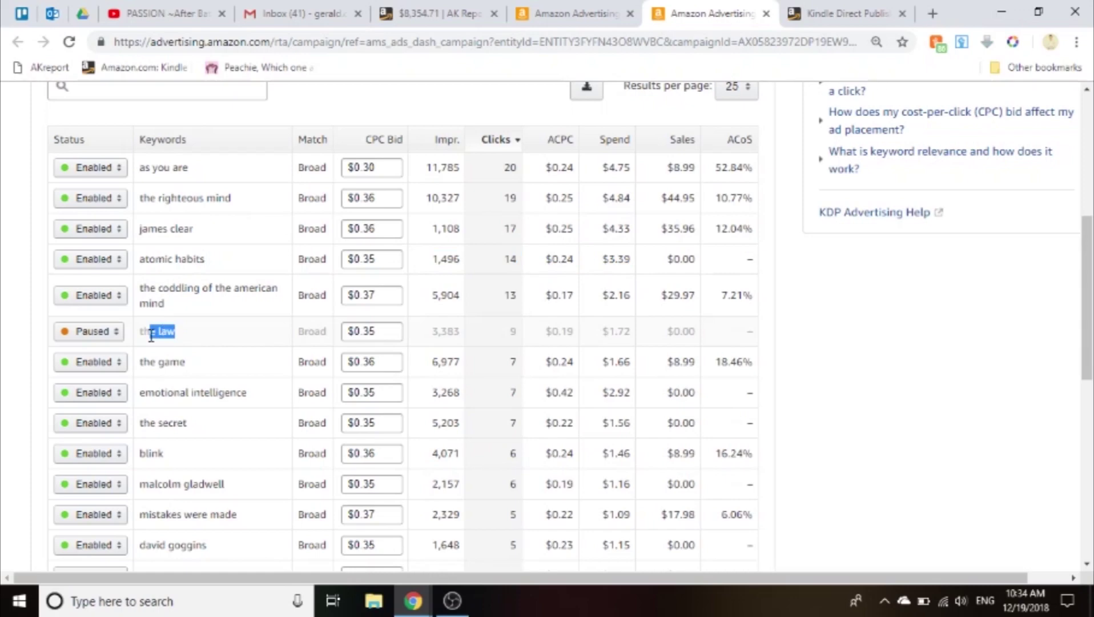
scroll(481, 447, down, 2)
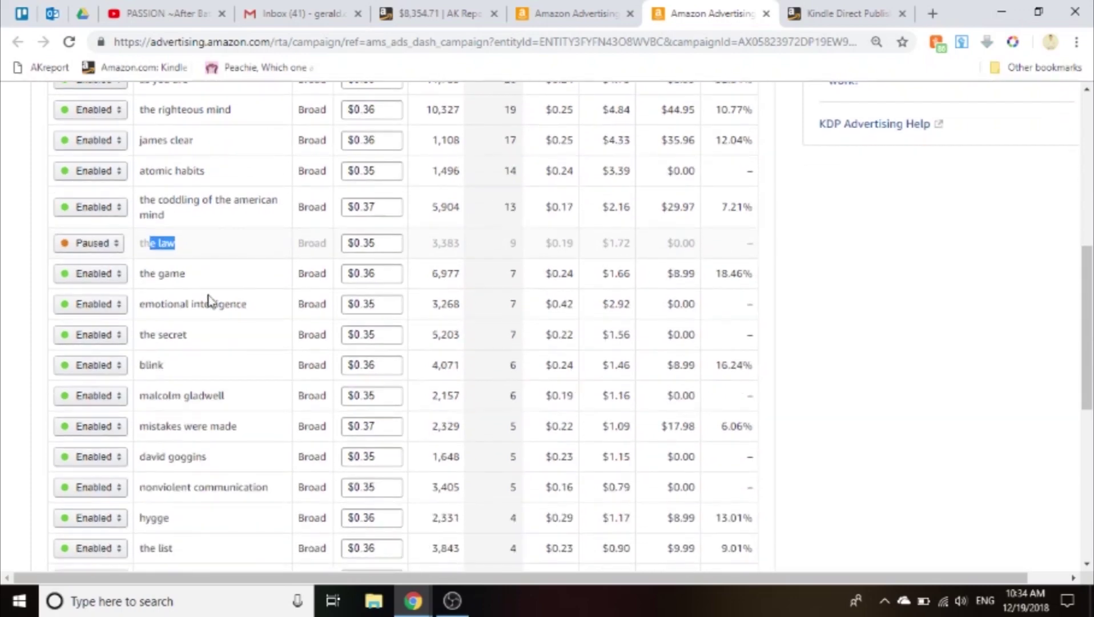
click(183, 285)
drag(169, 281, 645, 282)
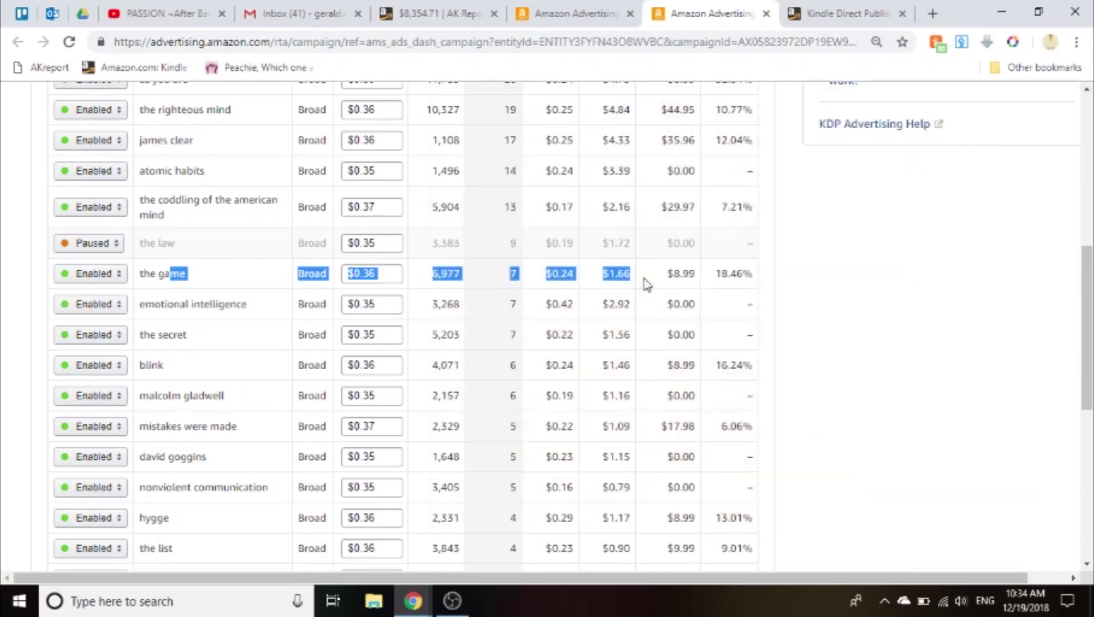
scroll(609, 359, down, 2)
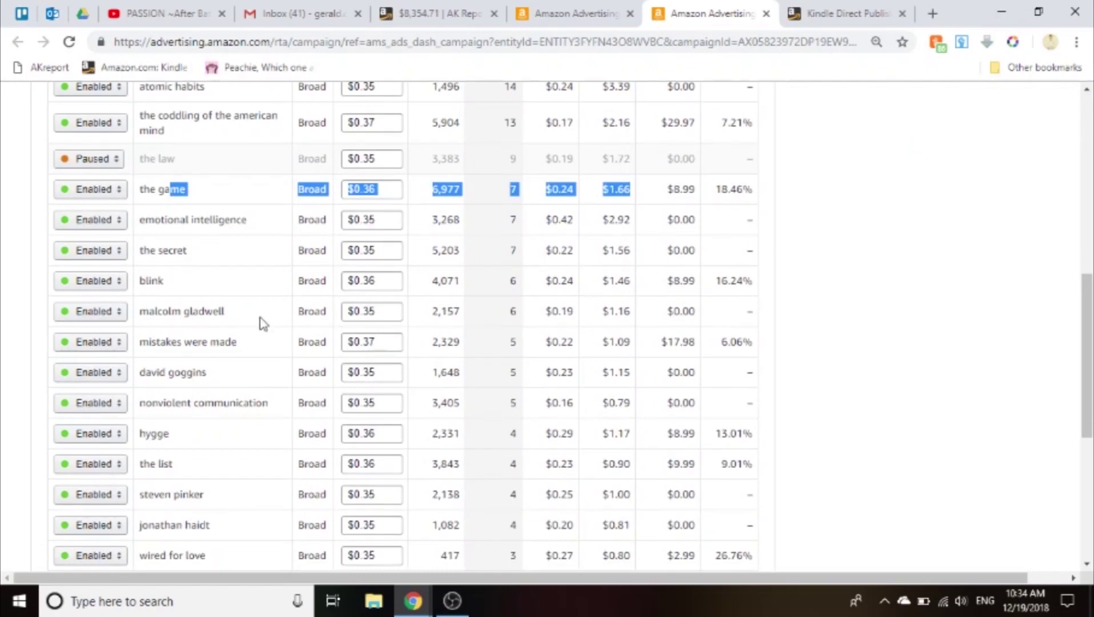
click(188, 298)
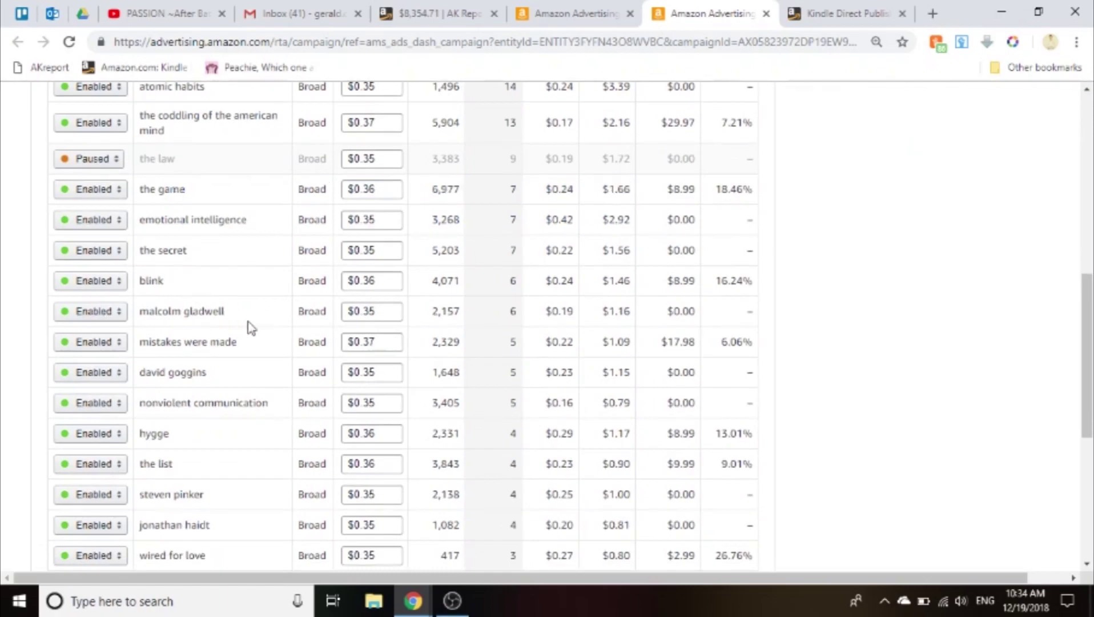
Sort the keywords by ACoS in descending order and review the keywords with lower ACoS
scroll(251, 329, down, 4)
scroll(252, 328, up, 15)
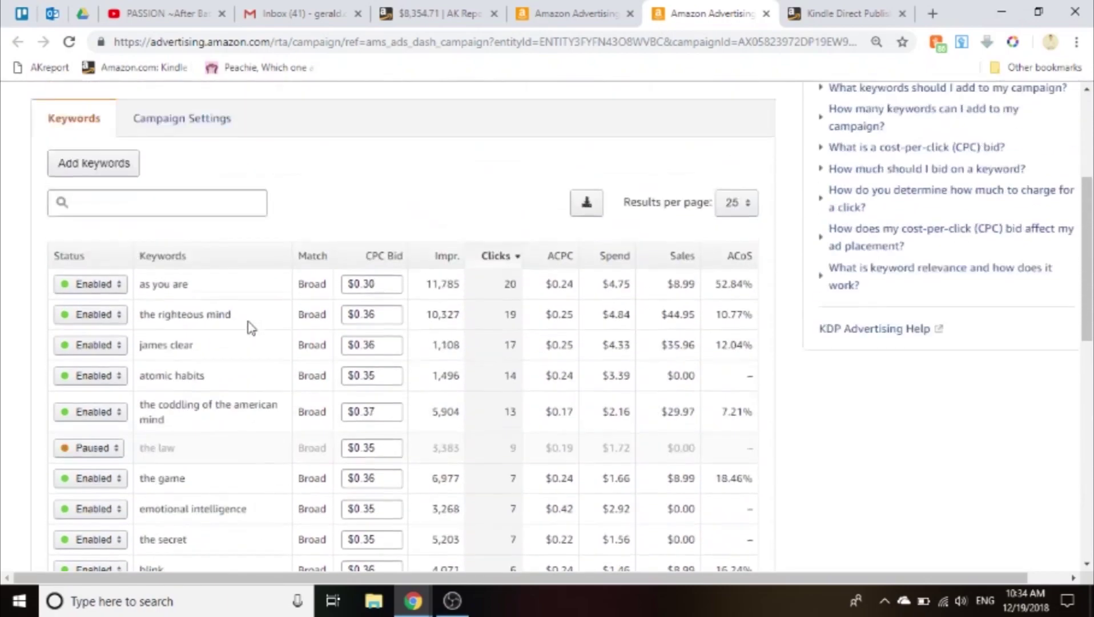
scroll(251, 328, down, 3)
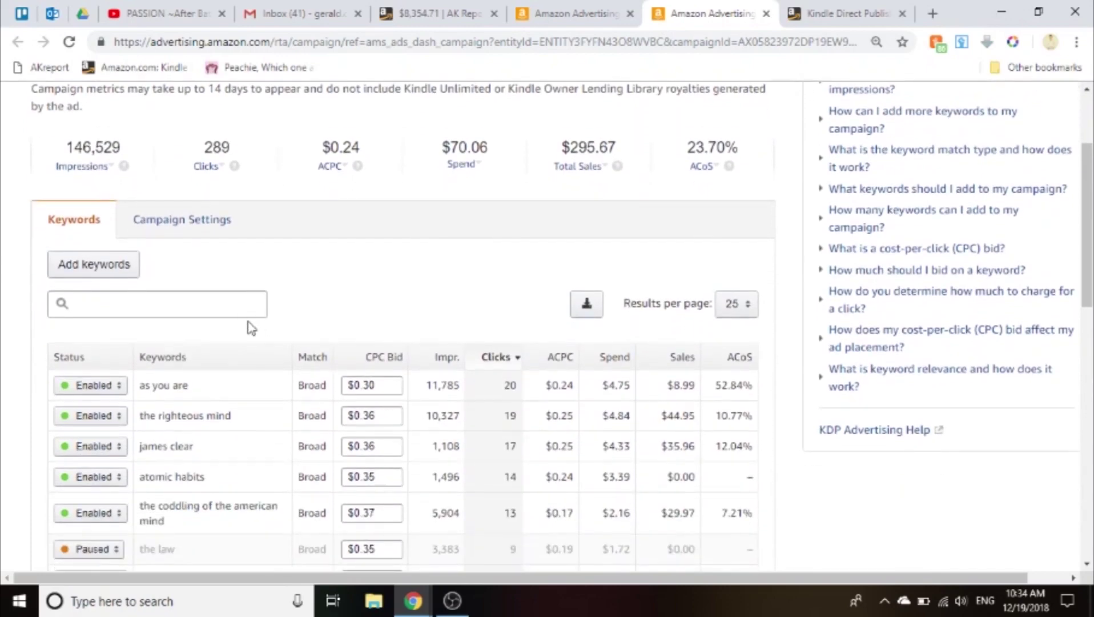
scroll(483, 288, down, 2)
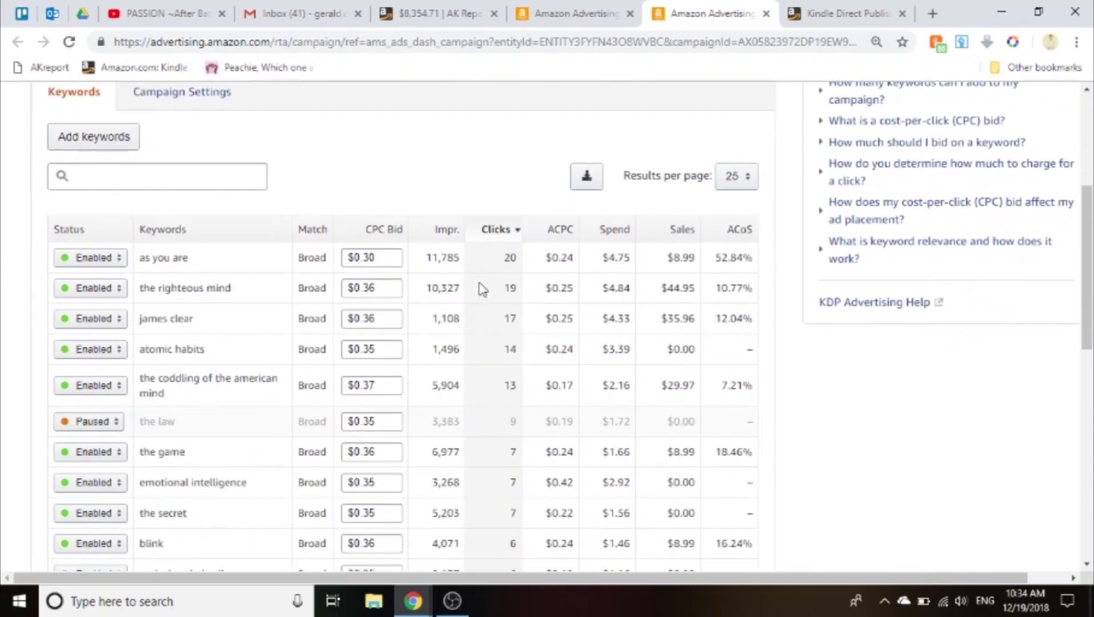
click(723, 231)
scroll(752, 288, down, 4)
scroll(753, 288, down, 1)
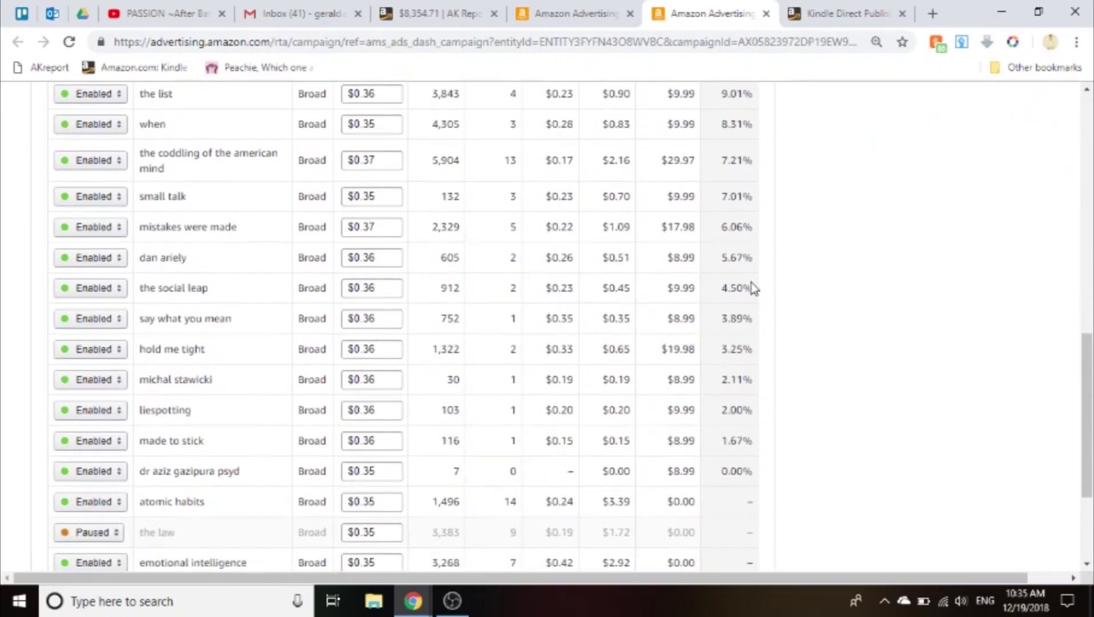
scroll(753, 288, up, 2)
scroll(752, 288, down, 1)
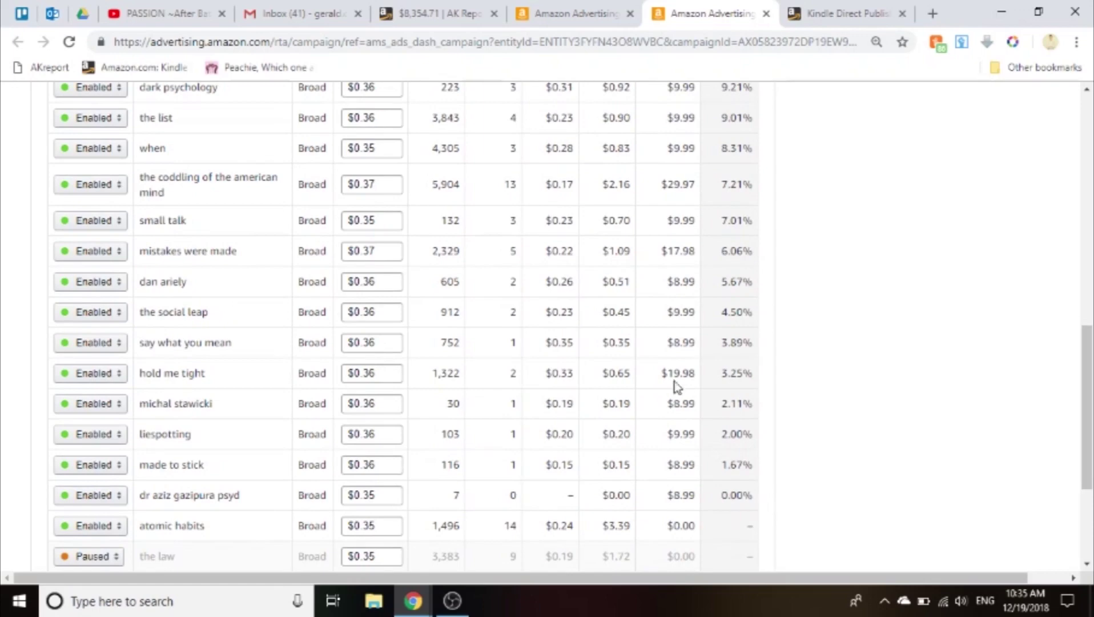
Examine the average cost per click and sales of the "hold me tight" keyword
drag(575, 374, 540, 378)
drag(660, 374, 690, 374)
drag(156, 374, 204, 374)
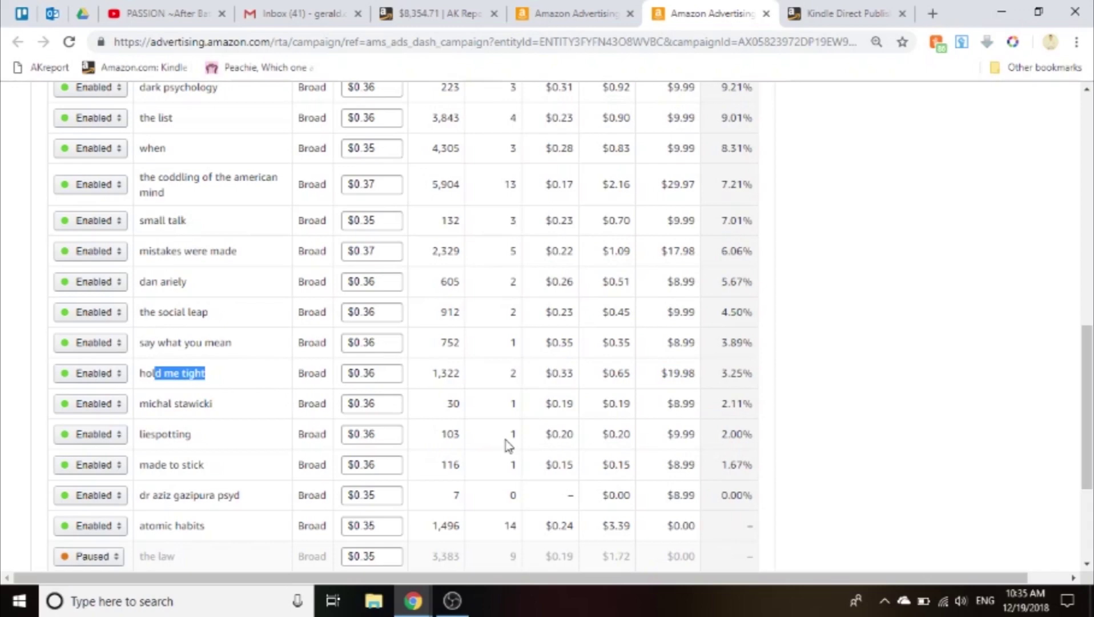
Examine the clicks, sales, spend and ACoS of the keyword "the coddling of the american mind"
scroll(506, 444, up, 1)
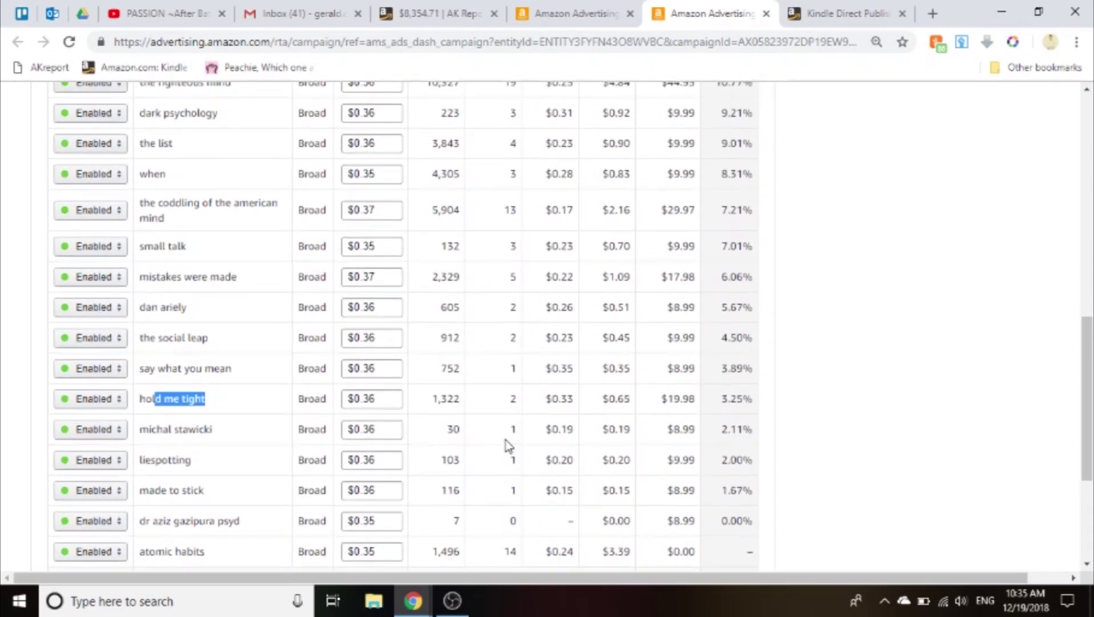
scroll(506, 444, up, 3)
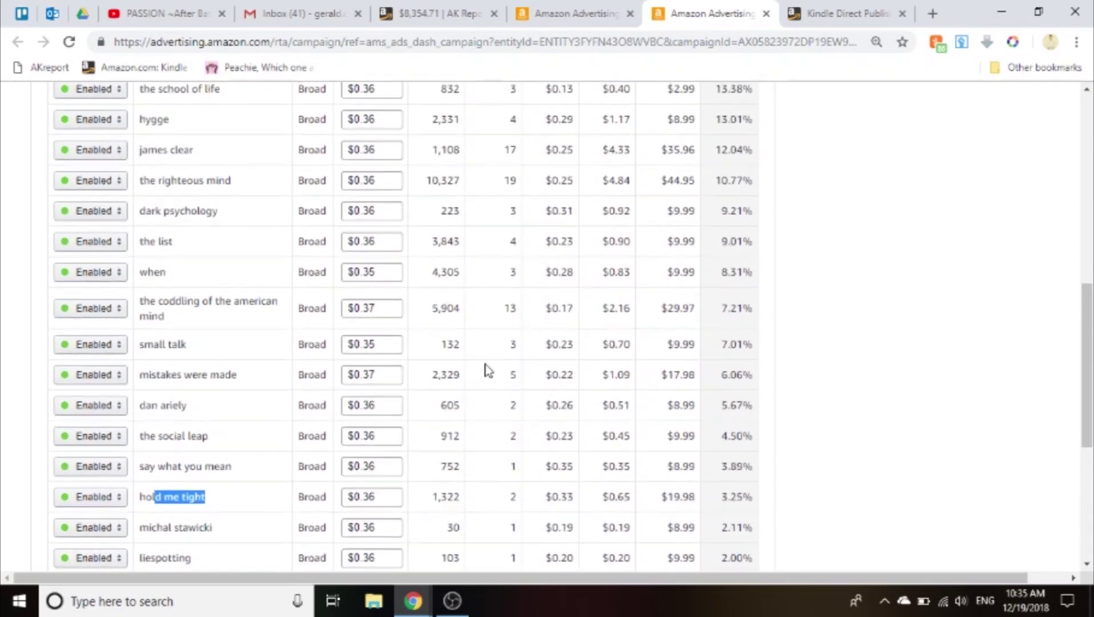
click(431, 313)
drag(180, 301, 256, 317)
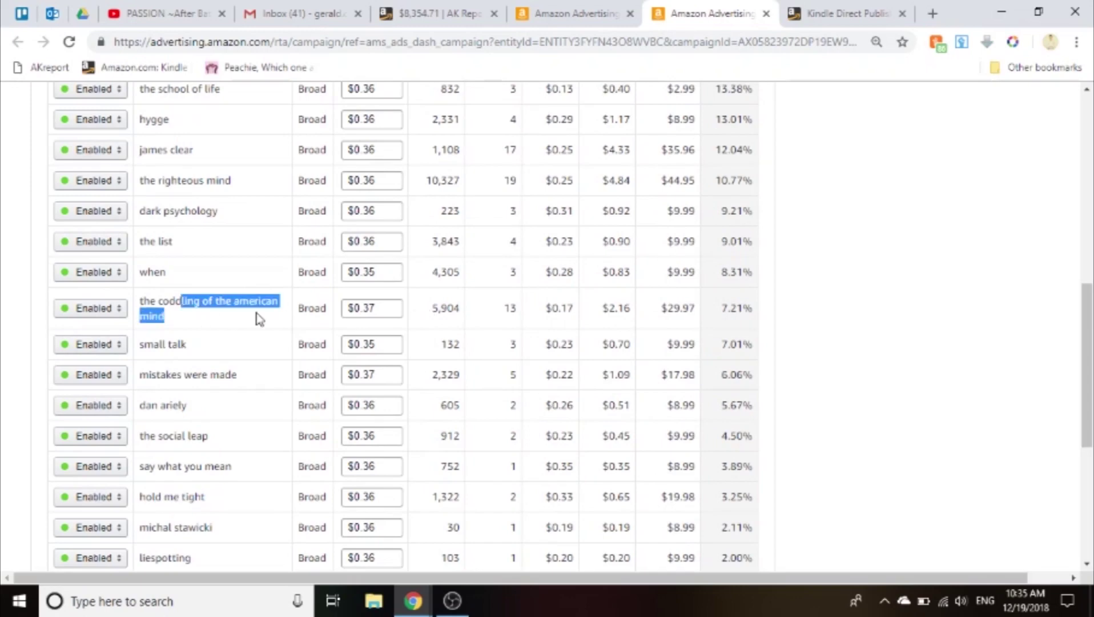
double_click(510, 308)
drag(669, 308, 707, 317)
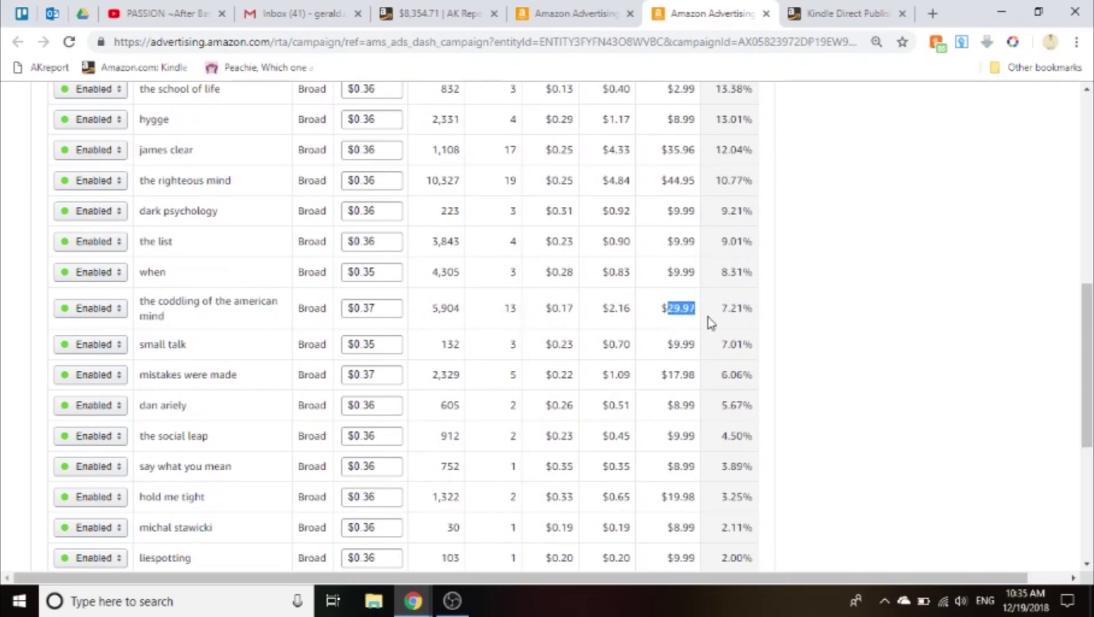
drag(594, 315, 641, 311)
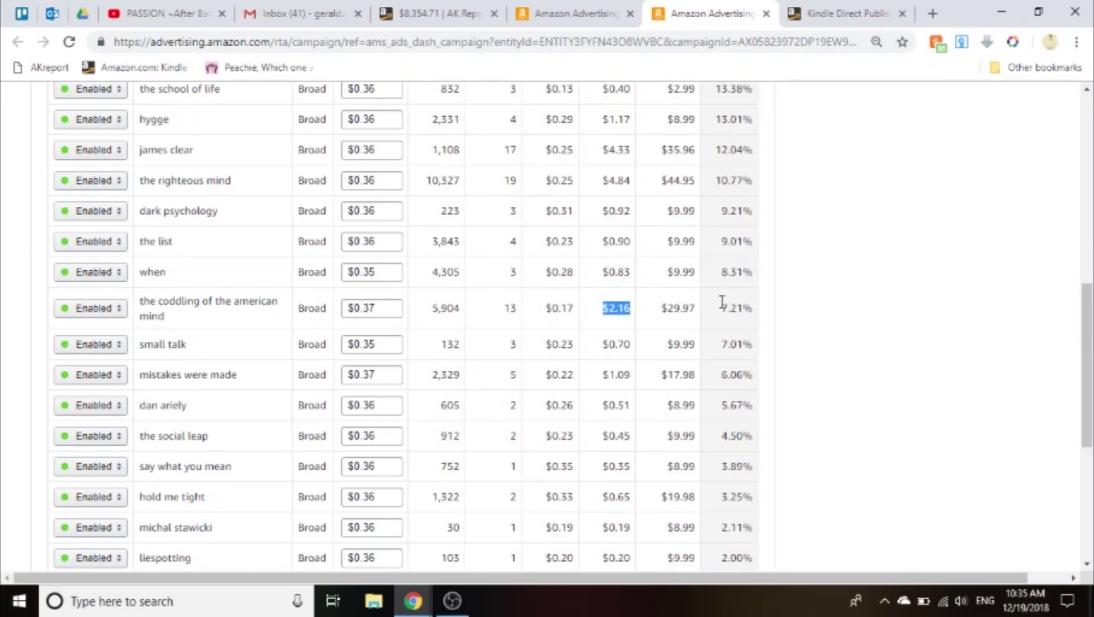
drag(720, 308, 756, 319)
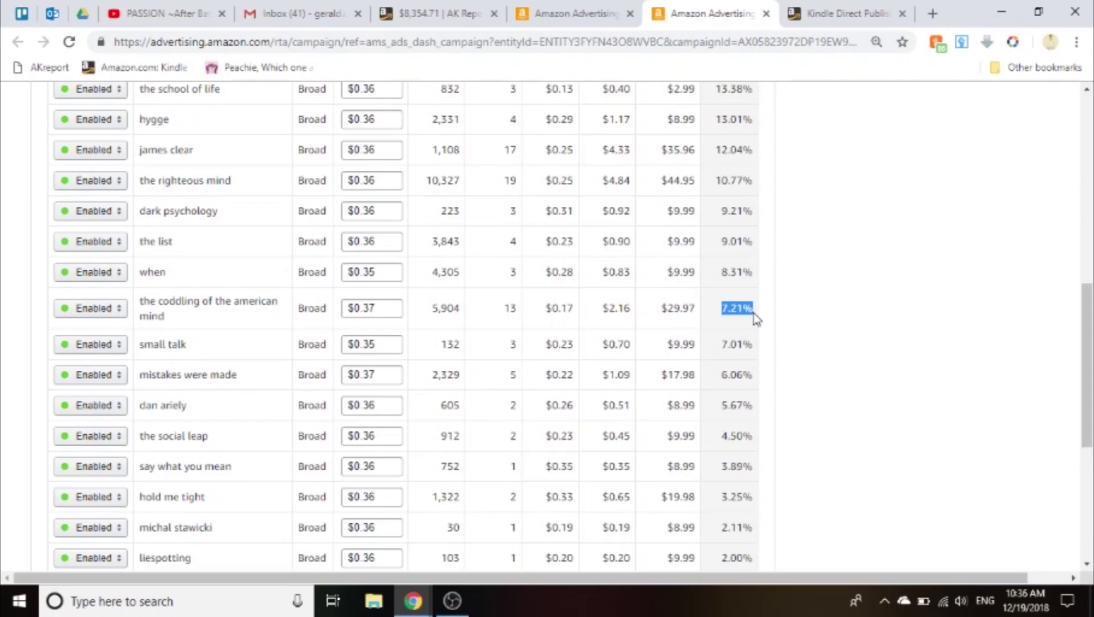
Switch to the Social Intelligence for the Socially Awkward product page and examine its "Frequently bought together" section
mouse_move(413, 601)
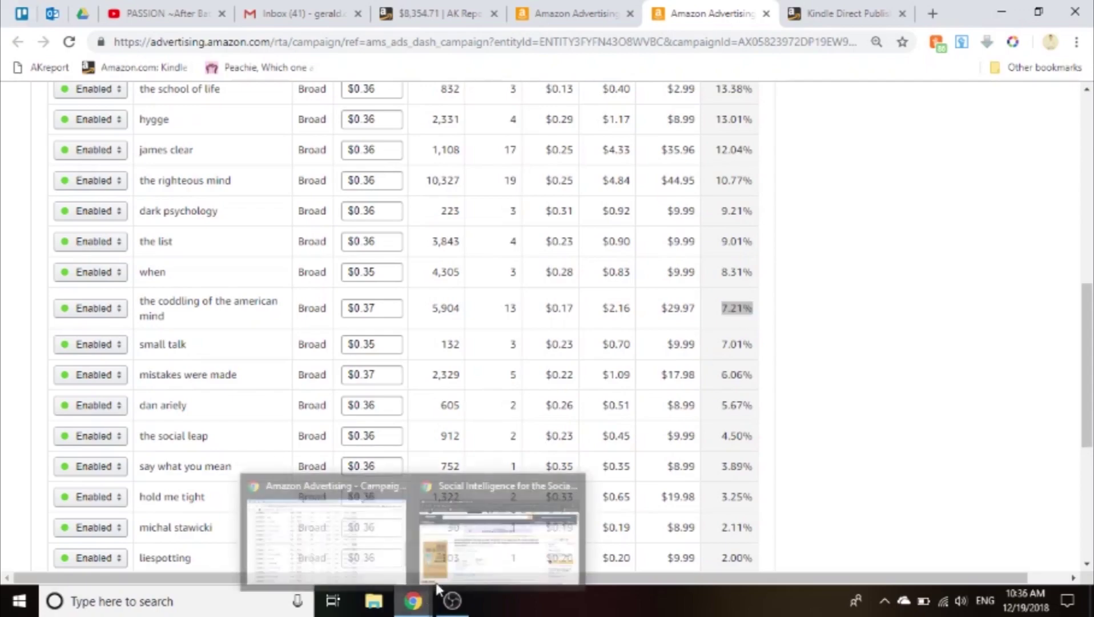
click(495, 537)
scroll(487, 388, down, 7)
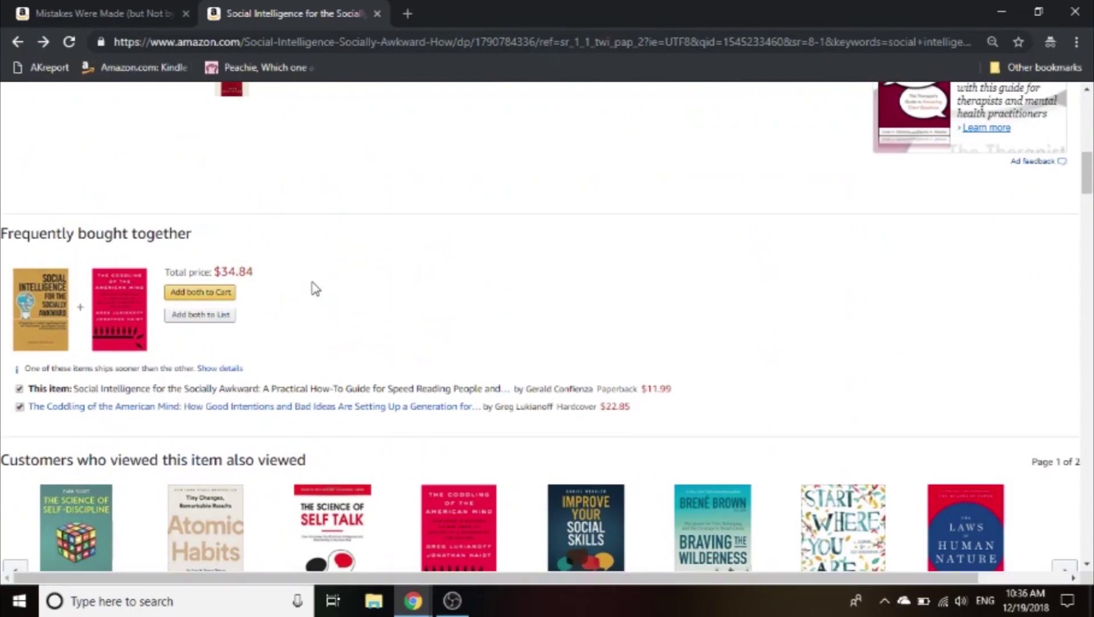
scroll(313, 288, up, 1)
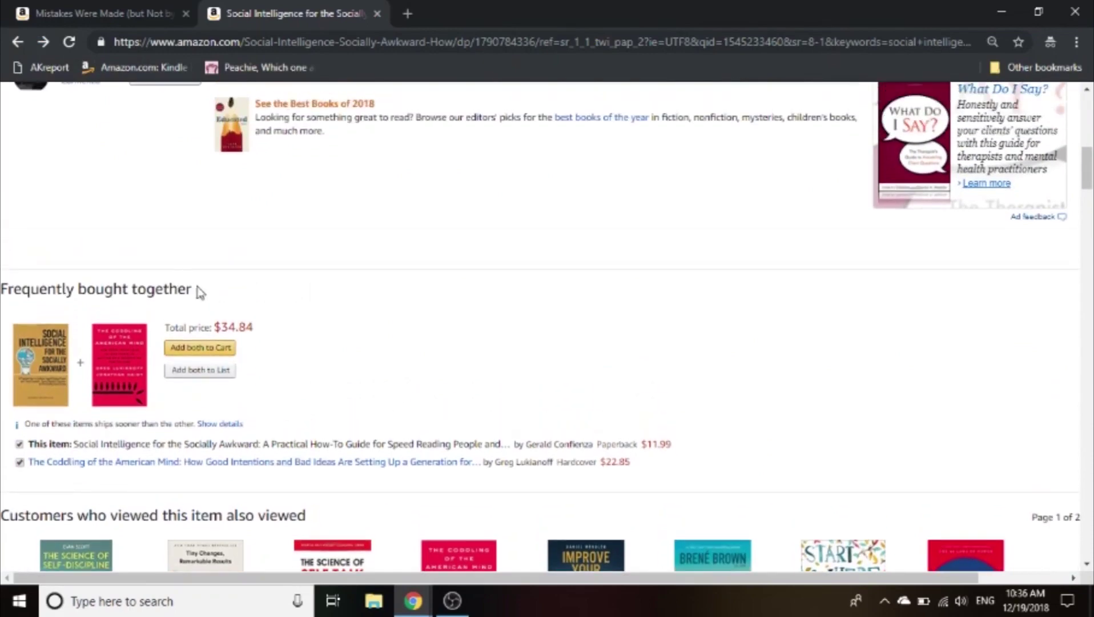
drag(193, 288, 9, 288)
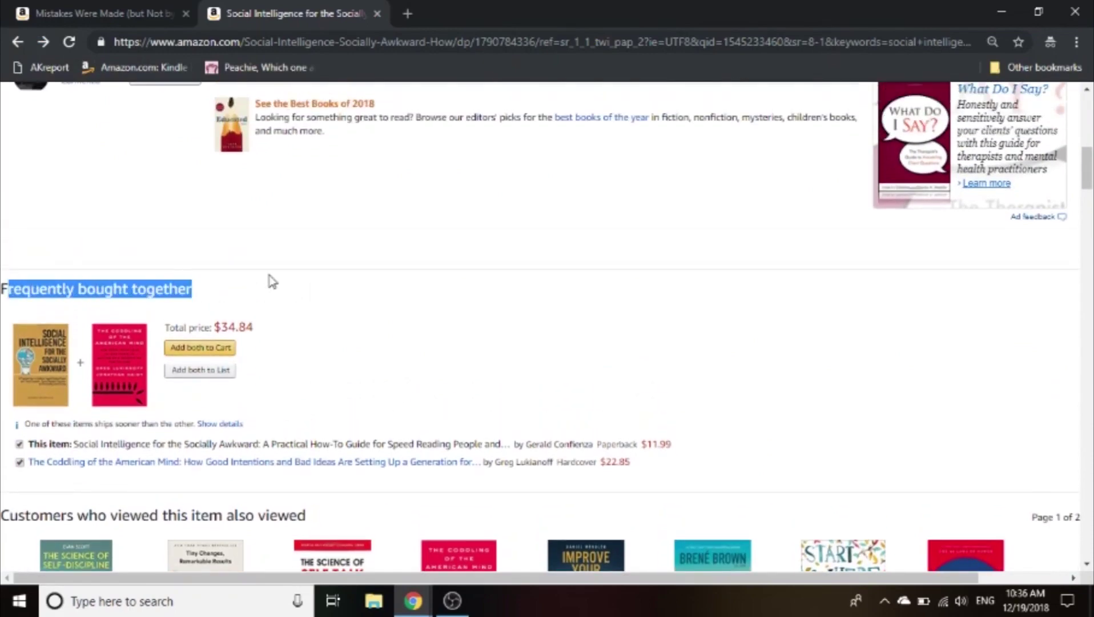
scroll(268, 281, down, 2)
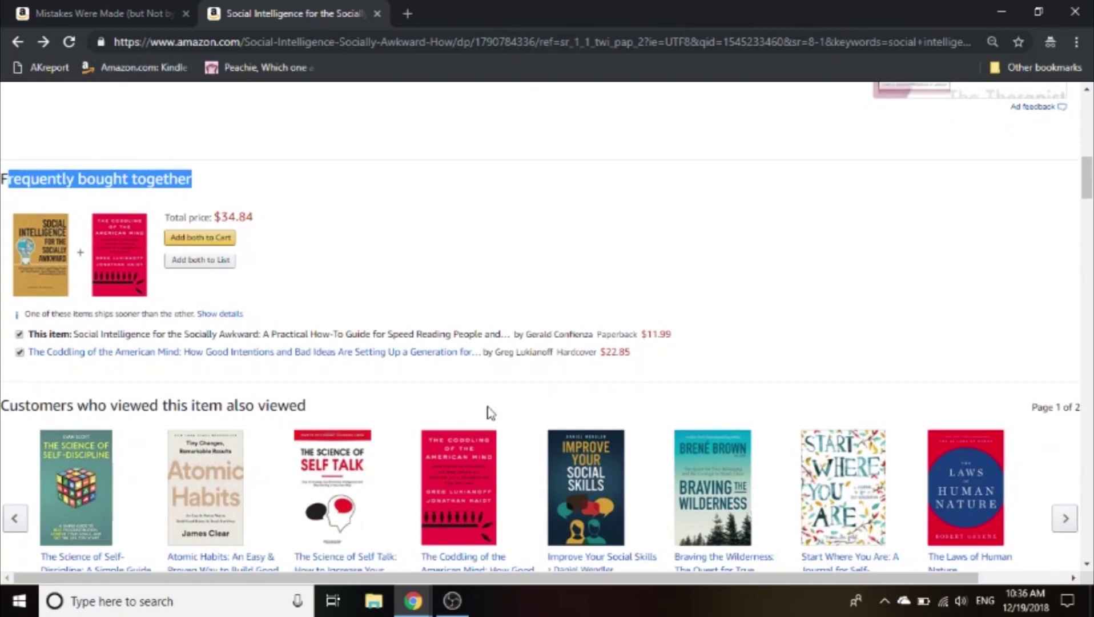
Open The Coddling of the American Mind from the also-viewed books in a new tab and go to its also-bought section
right_click(461, 455)
click(519, 222)
key(ctrl+Tab)
scroll(503, 366, down, 15)
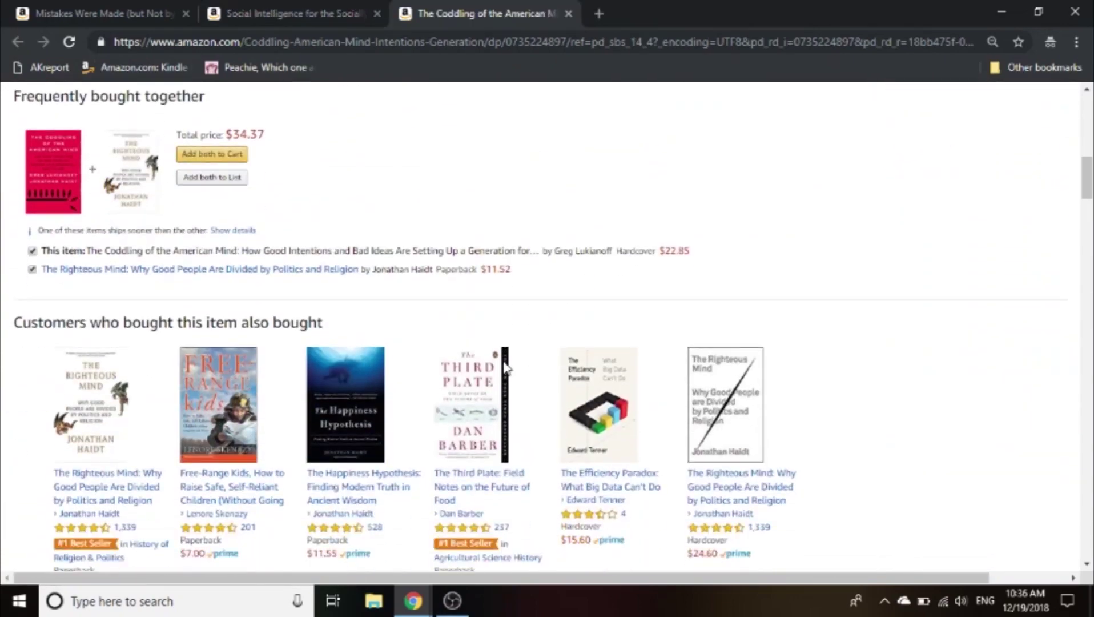
scroll(506, 368, down, 4)
scroll(503, 360, up, 8)
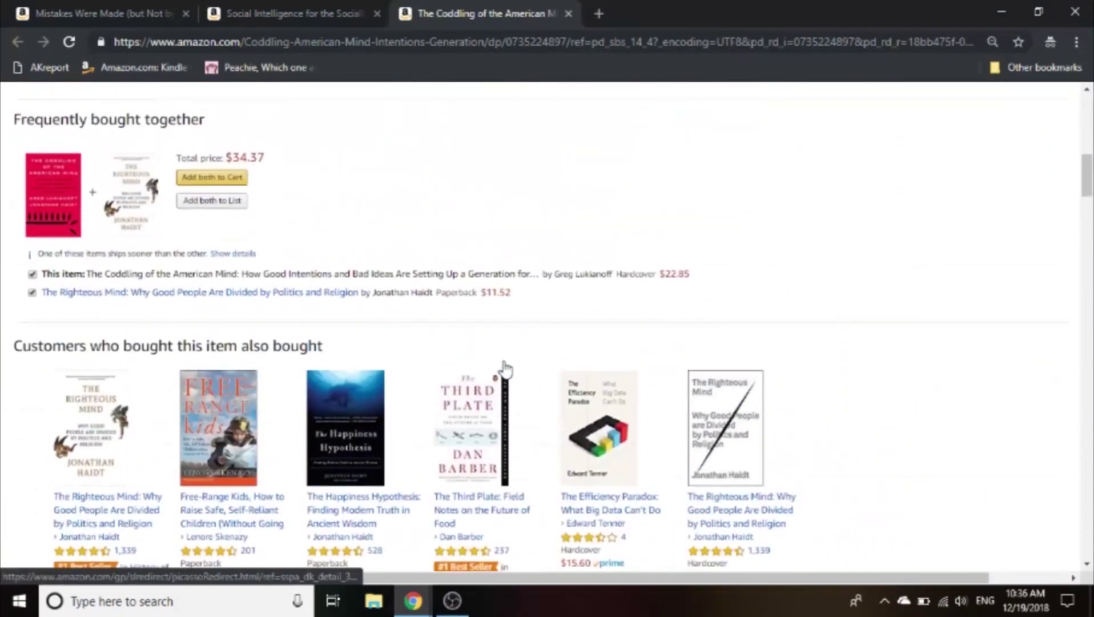
scroll(505, 370, down, 1)
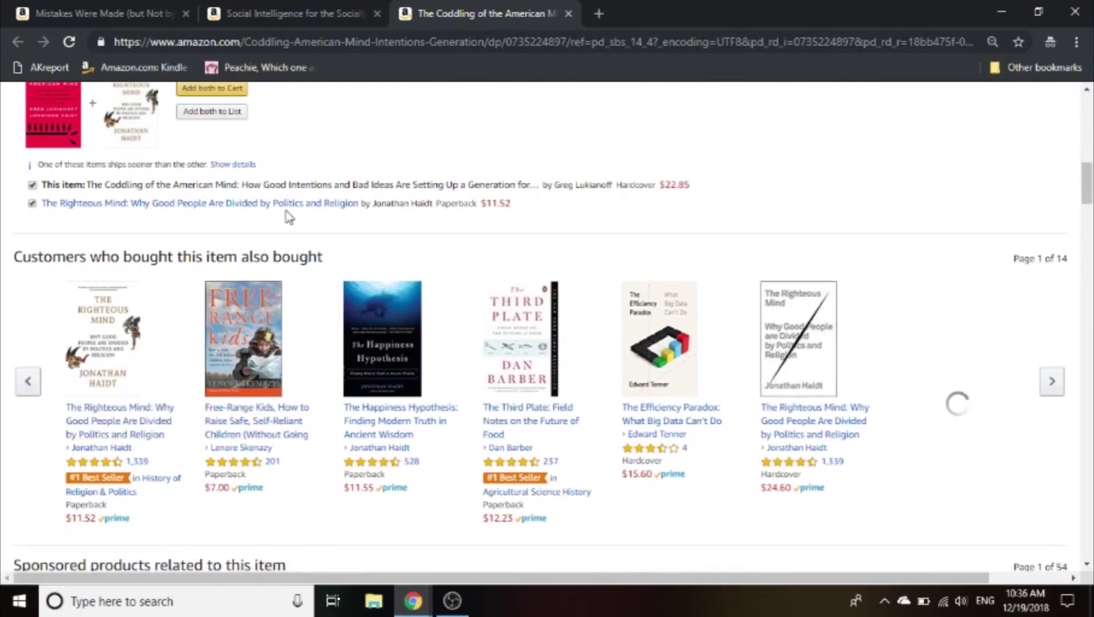
Page through "Customers who bought this item also bought" for The Coddling of the American Mind to page 4
drag(111, 256, 311, 259)
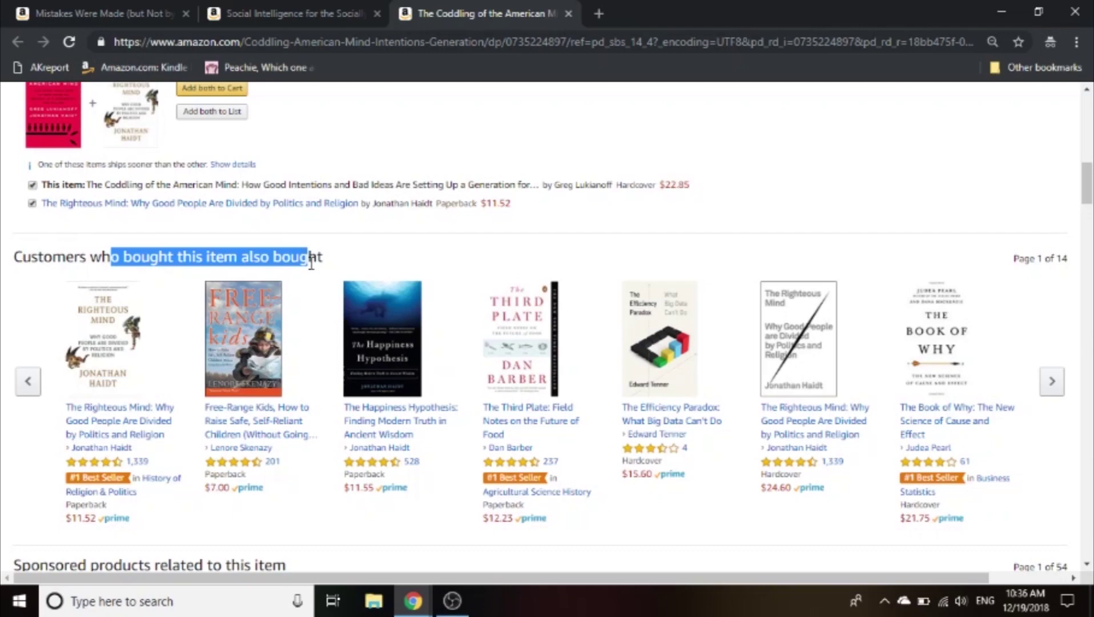
click(1052, 382)
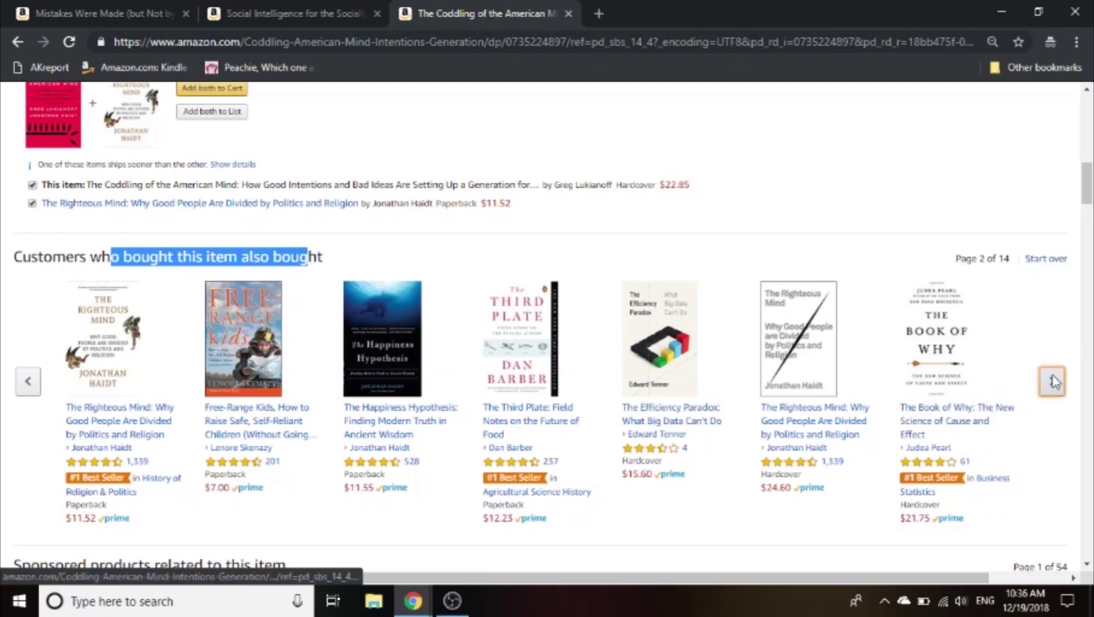
scroll(1051, 385, down, 3)
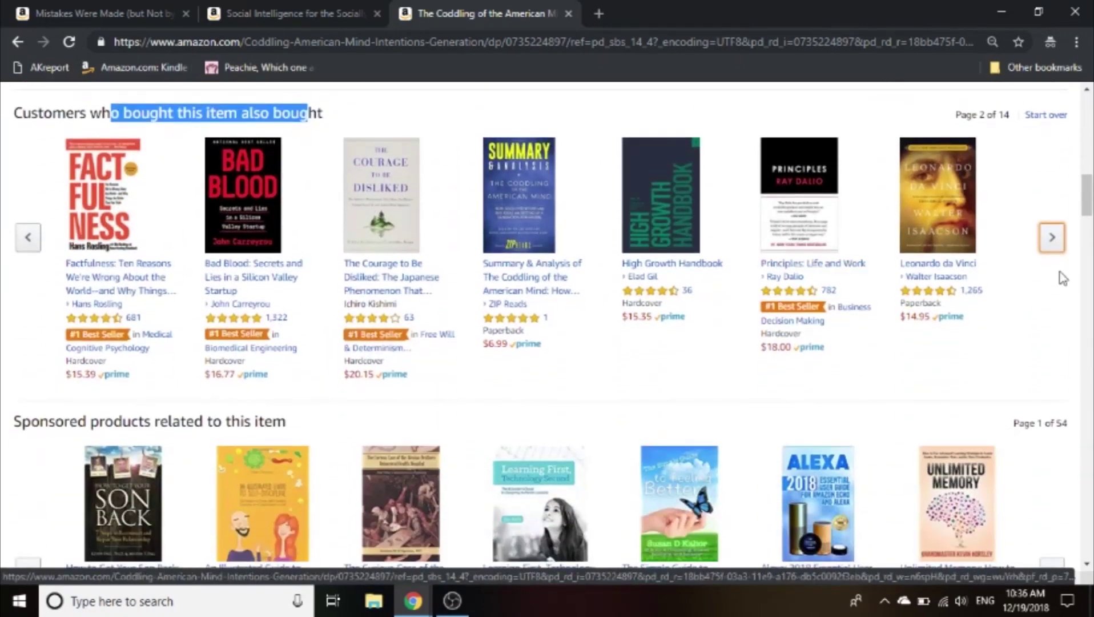
click(1052, 237)
click(1052, 237)
scroll(820, 187, up, 2)
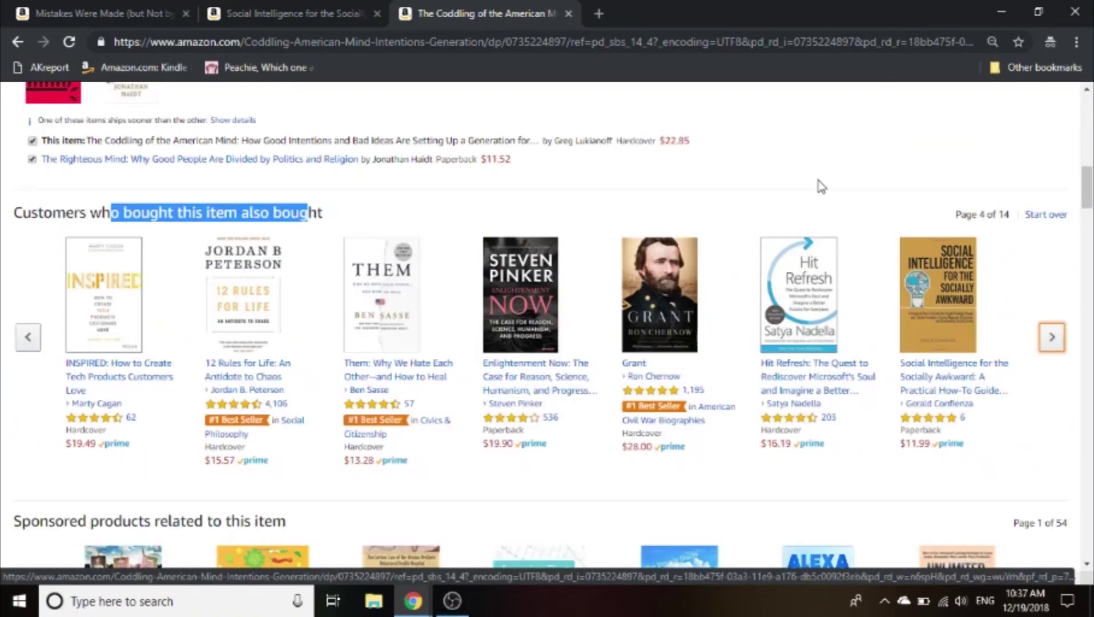
Examine the also-bought books on page 4, including Social Intelligence for the Socially Awkward
click(821, 186)
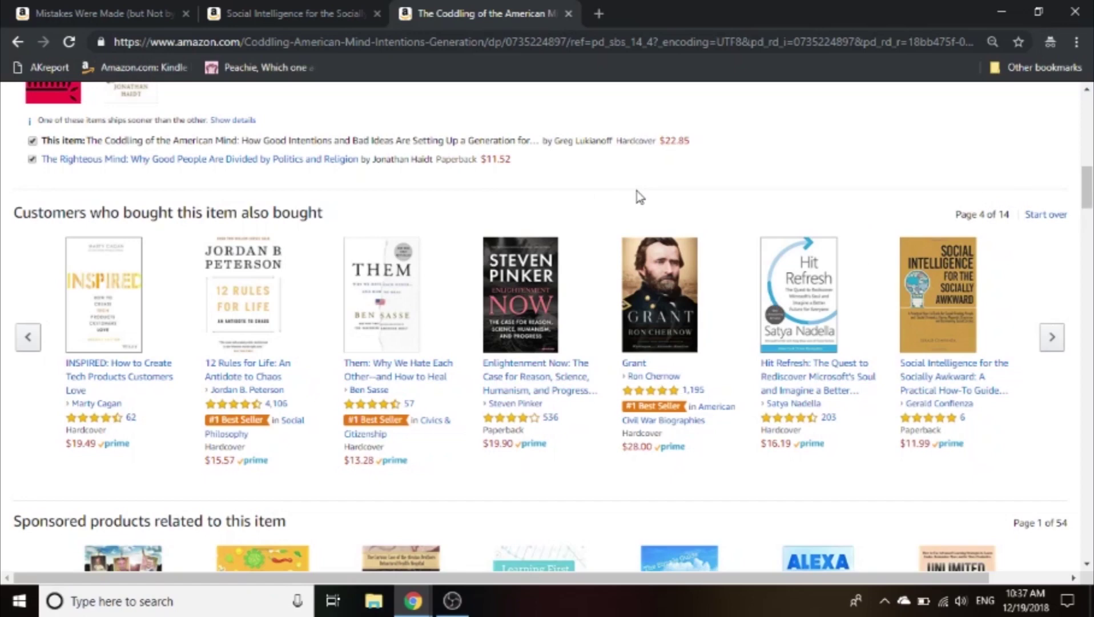
drag(309, 213, 17, 221)
click(331, 203)
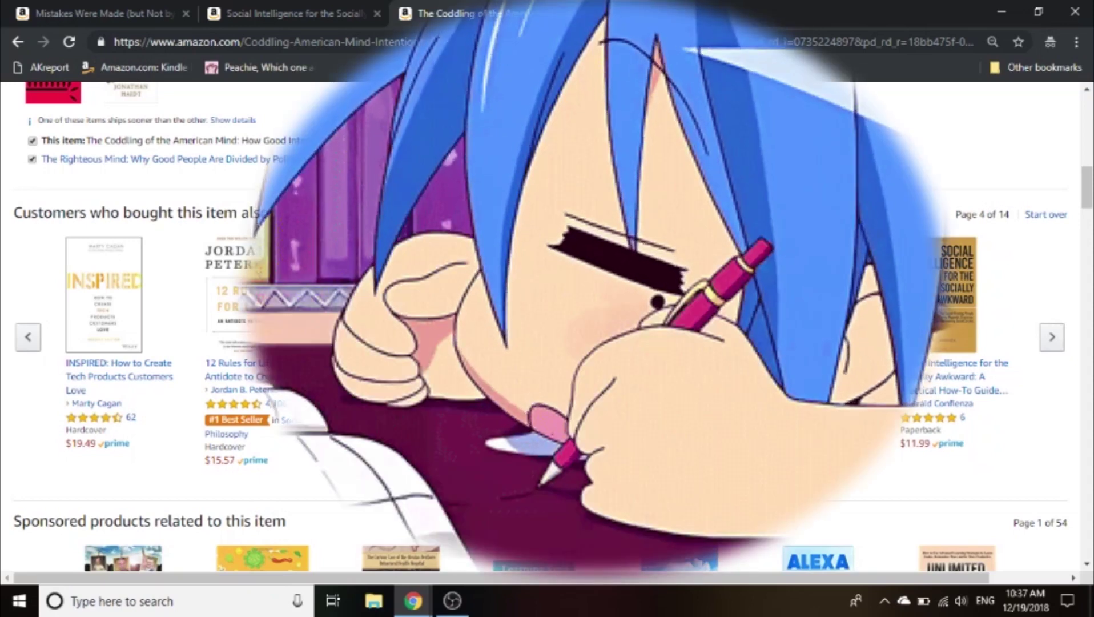
scroll(332, 202, up, 9)
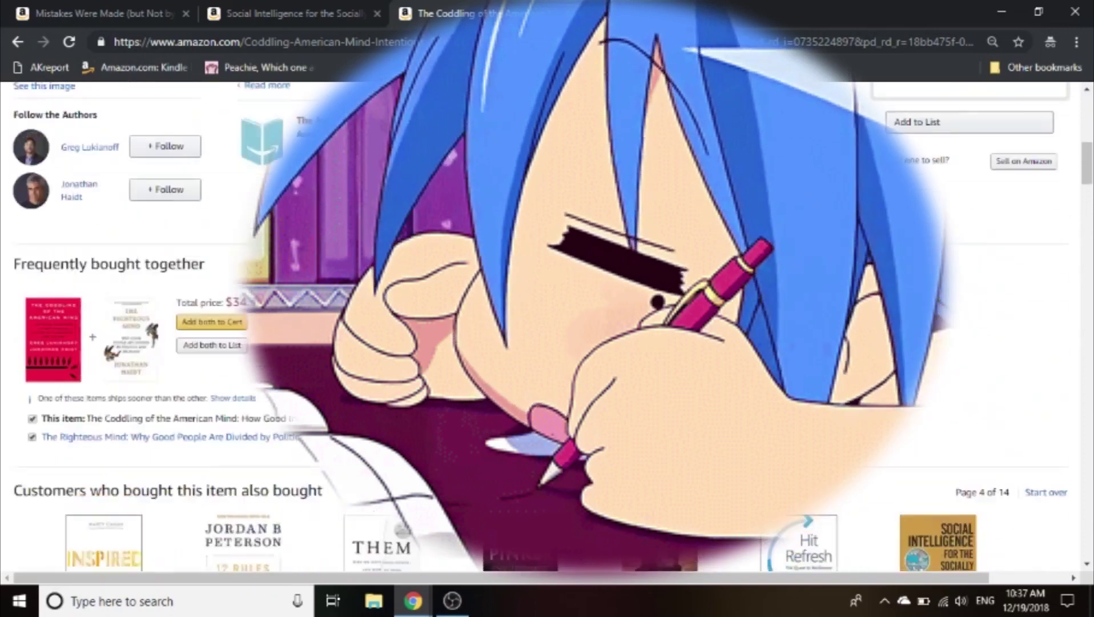
scroll(332, 201, down, 7)
scroll(332, 202, down, 3)
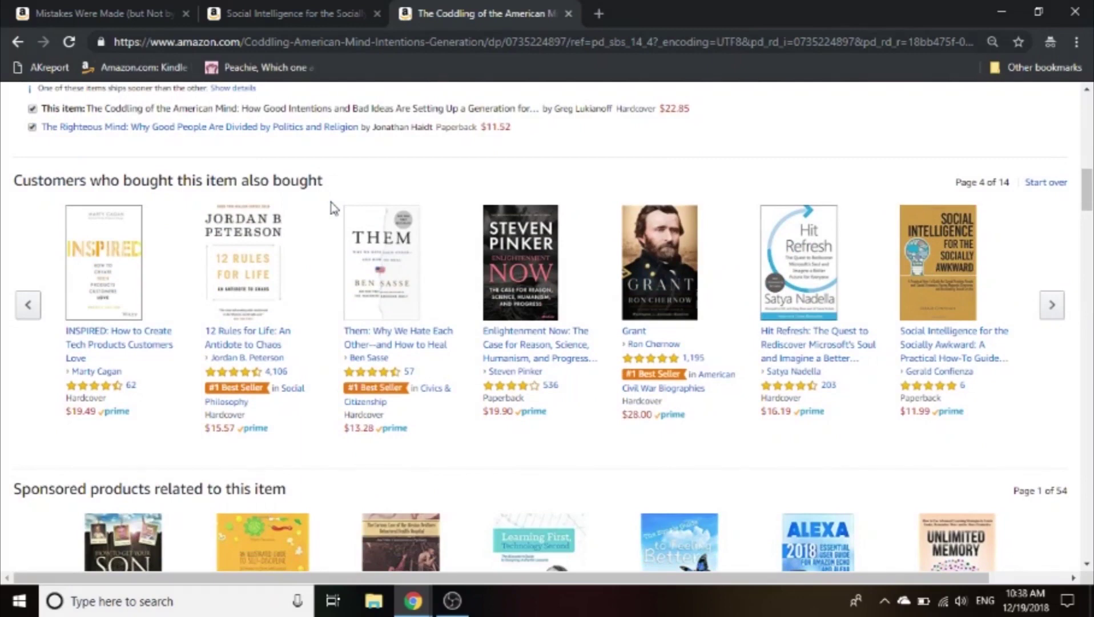
drag(338, 174, 229, 172)
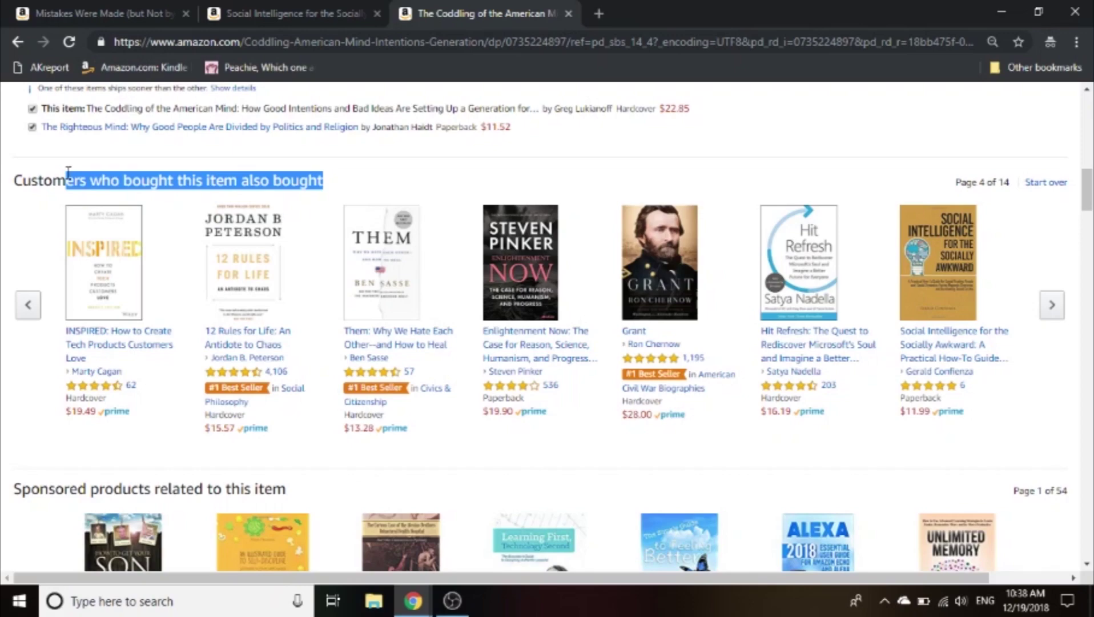
scroll(293, 354, down, 3)
scroll(798, 296, up, 3)
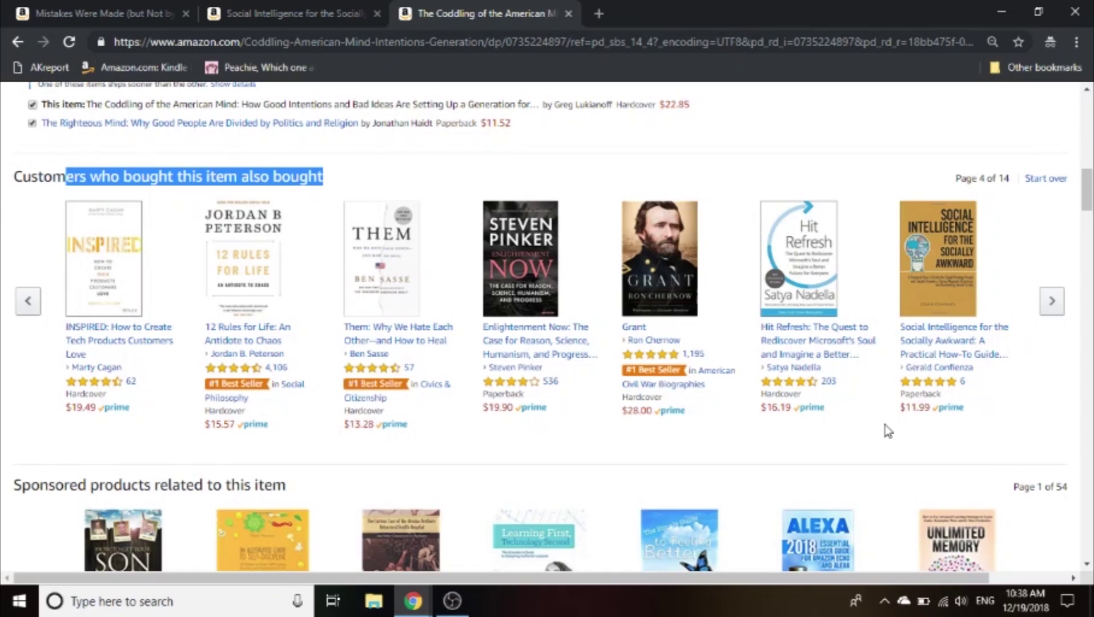
Page through the sponsored products related to The Coddling of the American Mind, looking for the advertised book
scroll(887, 431, down, 6)
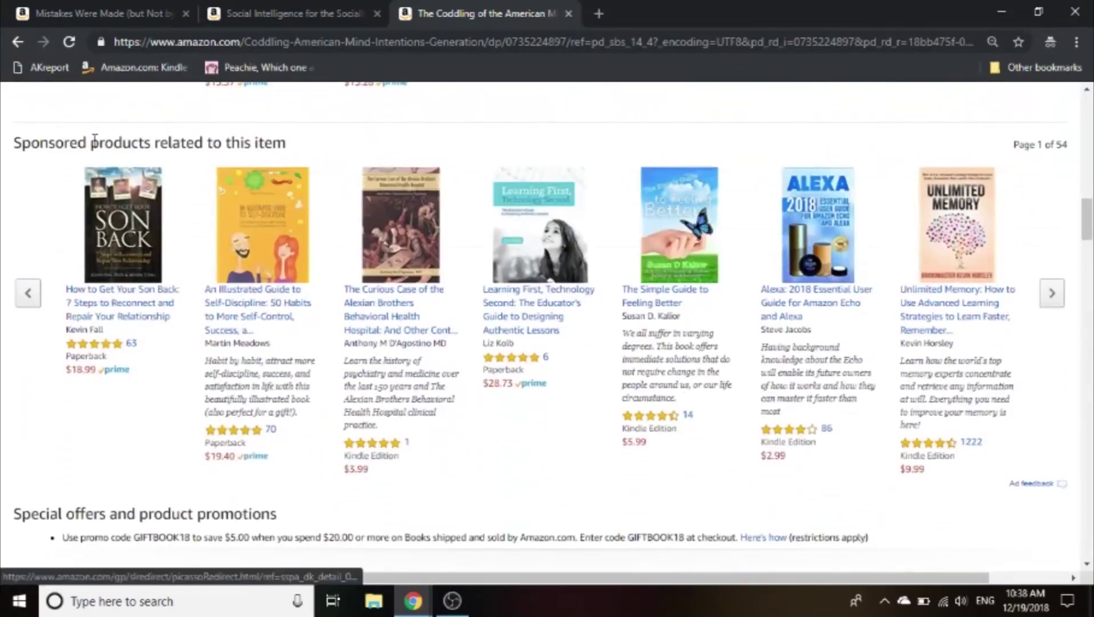
drag(122, 143, 50, 144)
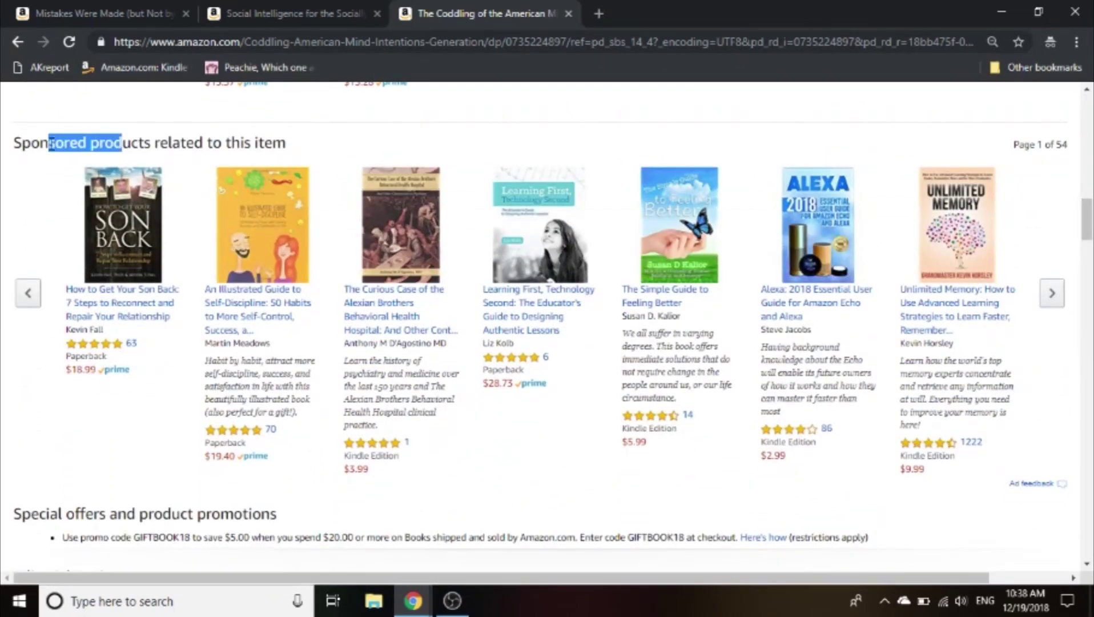
click(1051, 293)
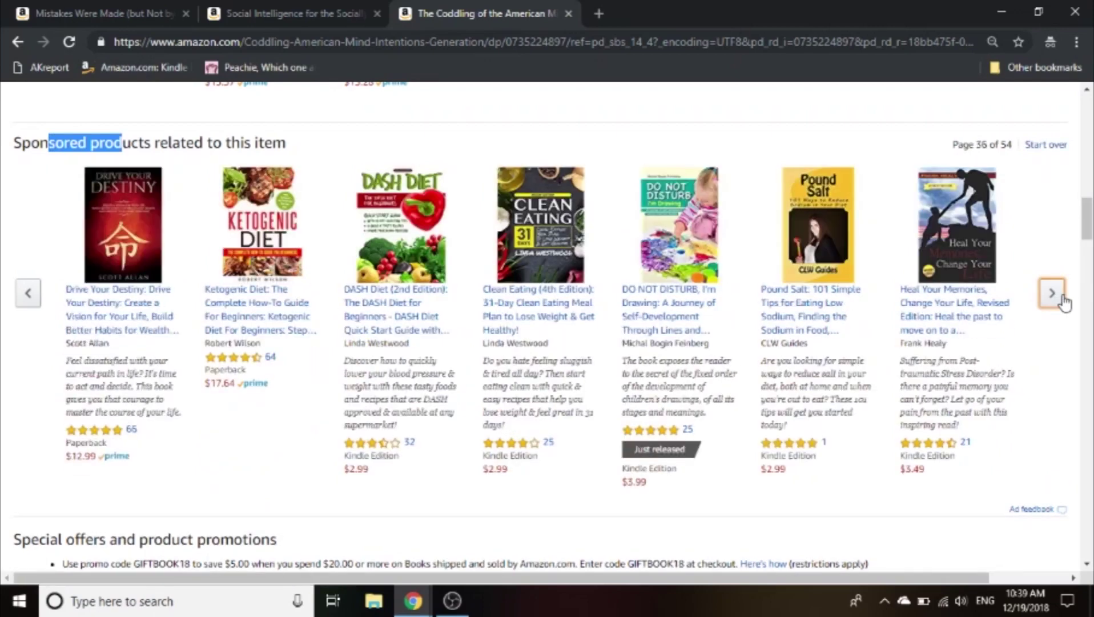
click(1052, 292)
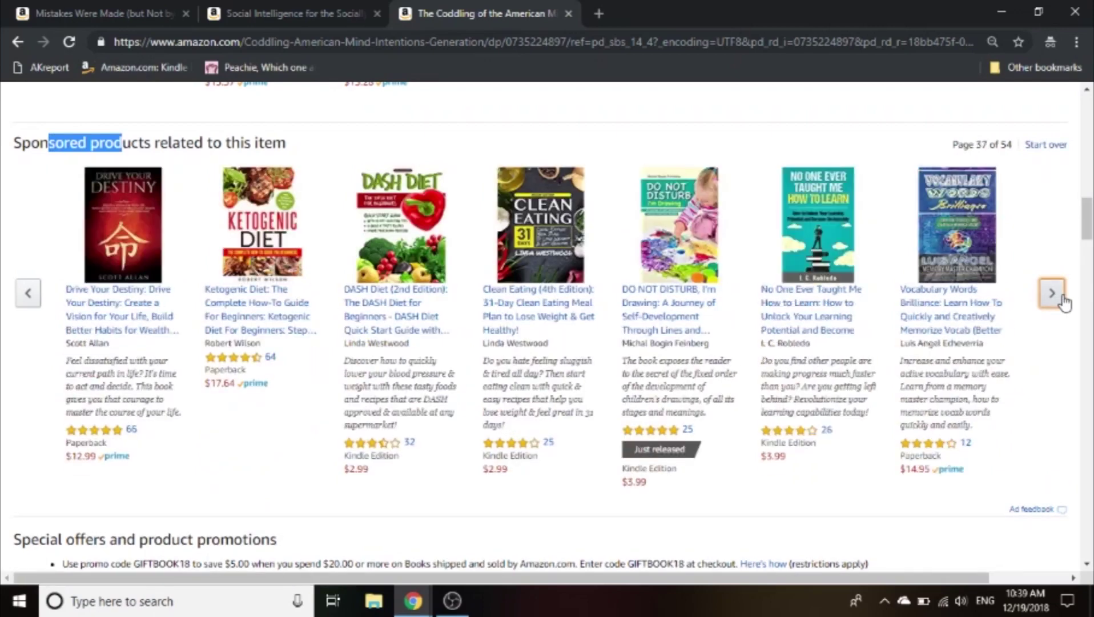
click(1052, 293)
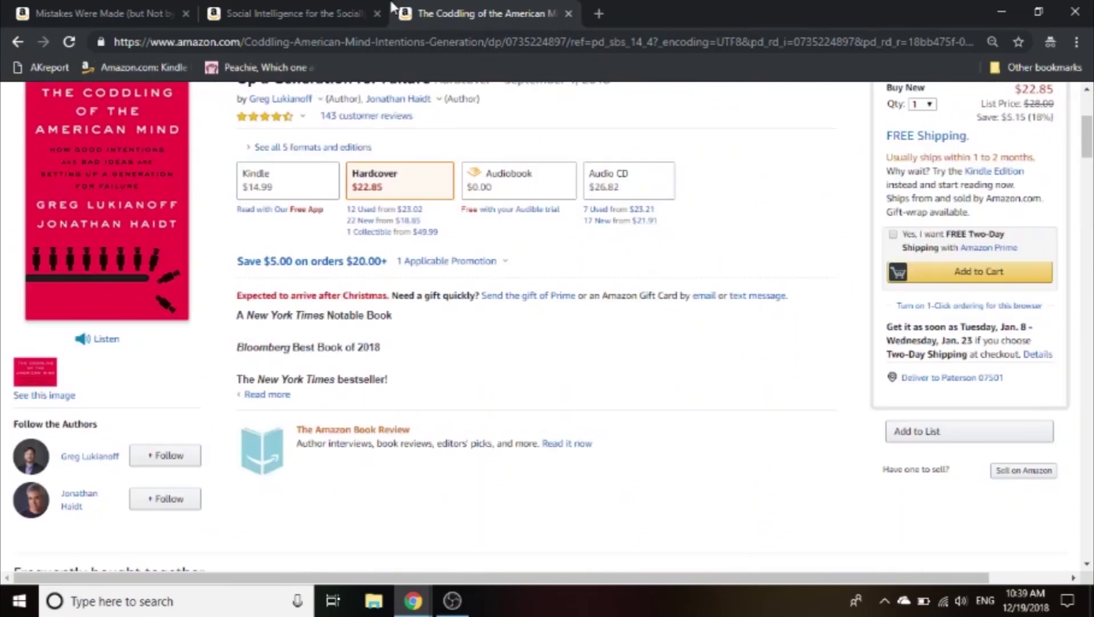
Switch to the Mistakes Were Made (but Not by Me) product page and look over its also-bought and sponsored books
click(337, 12)
click(165, 8)
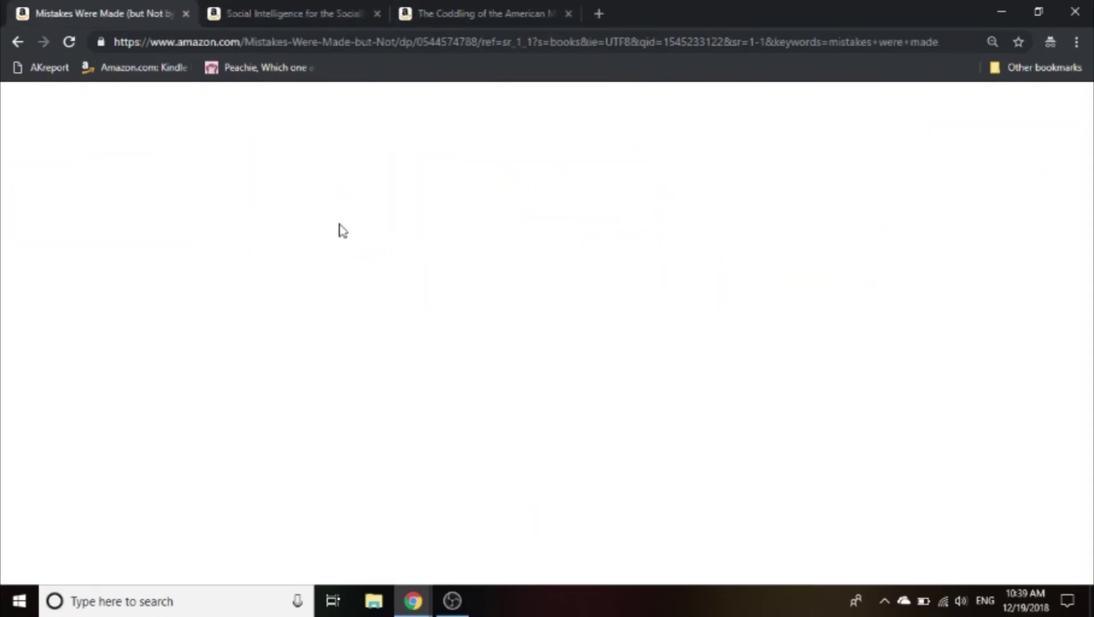
scroll(339, 229, up, 8)
scroll(341, 231, down, 6)
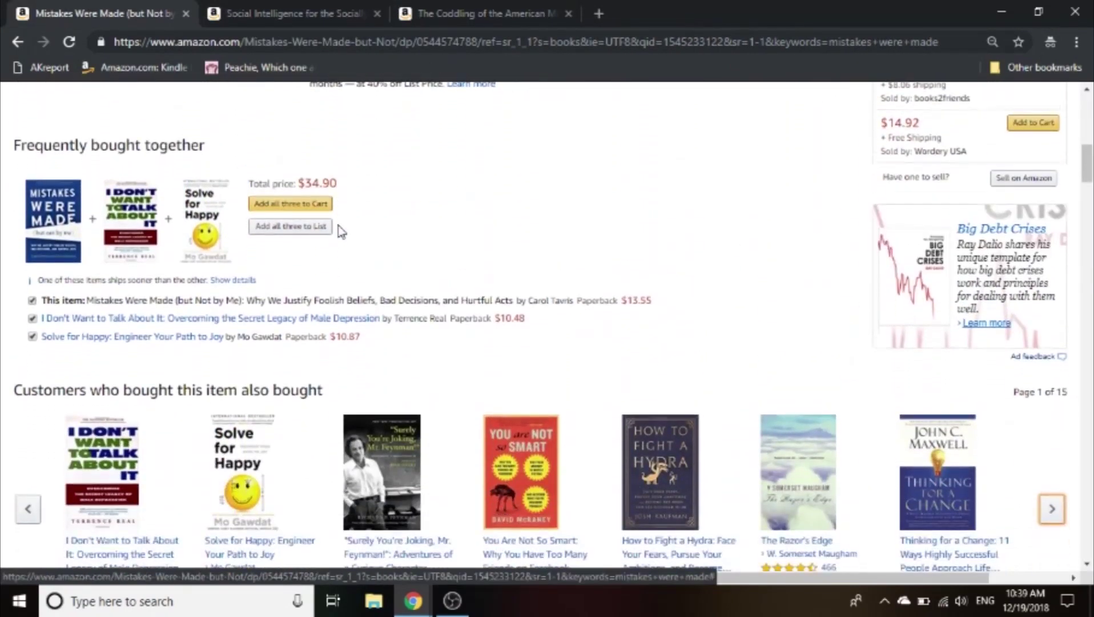
scroll(340, 231, down, 7)
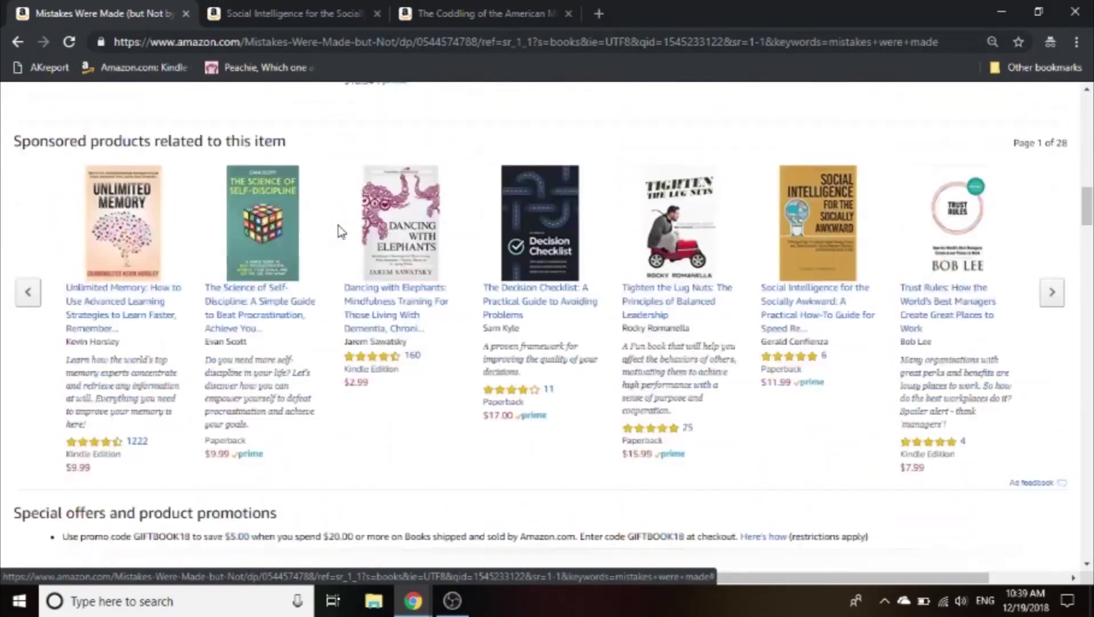
scroll(341, 230, up, 4)
scroll(340, 231, down, 2)
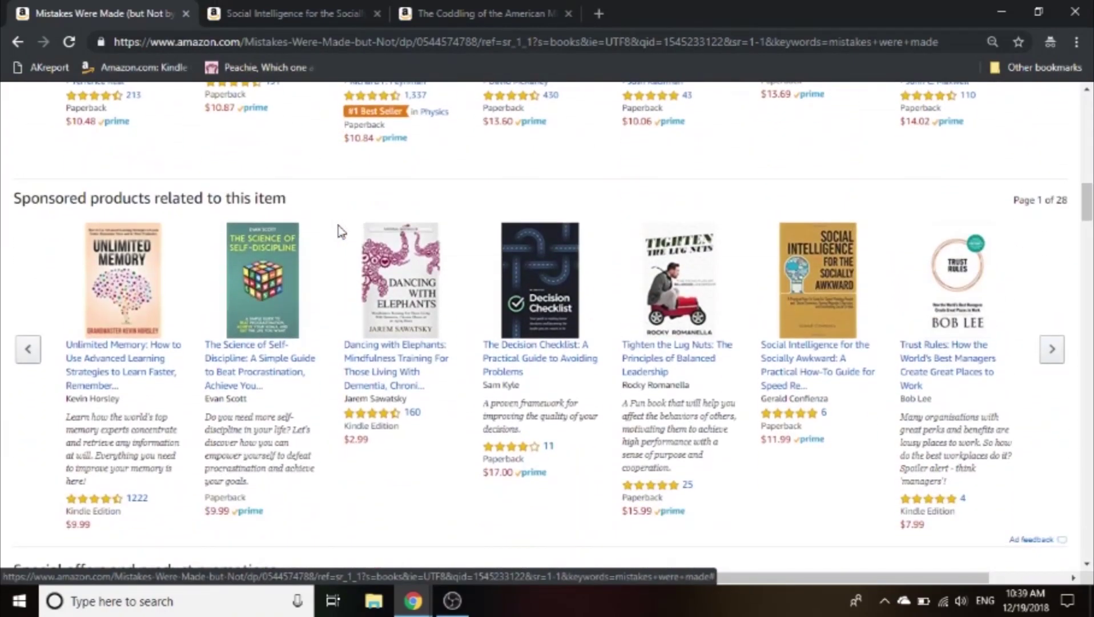
Examine the first page of sponsored products related to Mistakes Were Made, focusing on the Social Intelligence ad
scroll(528, 196, up, 15)
scroll(530, 194, down, 14)
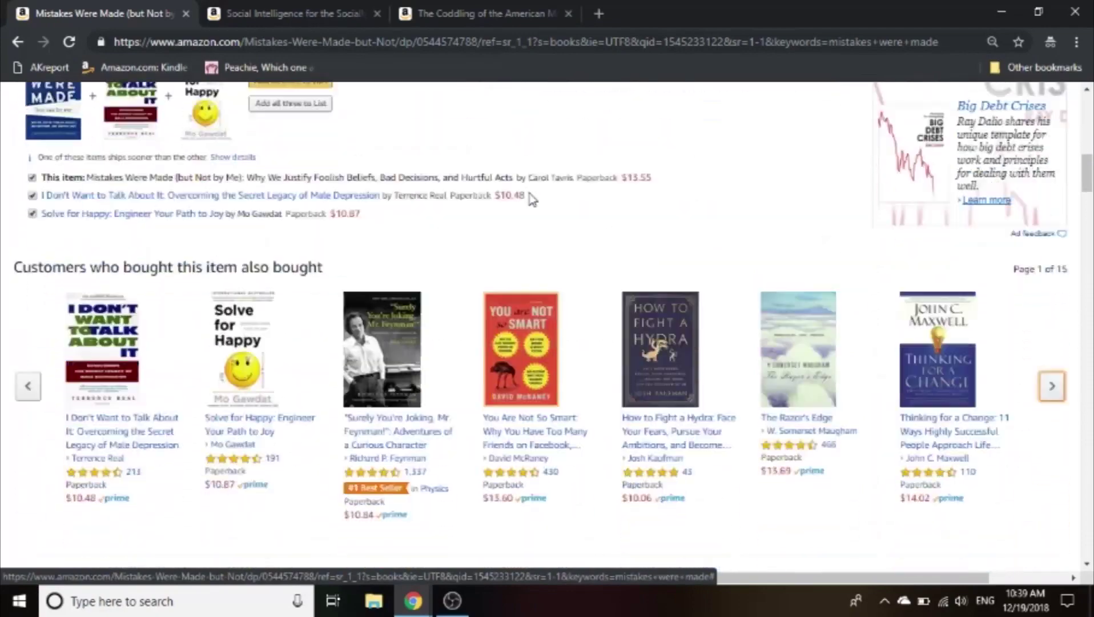
scroll(537, 194, up, 4)
scroll(574, 198, down, 3)
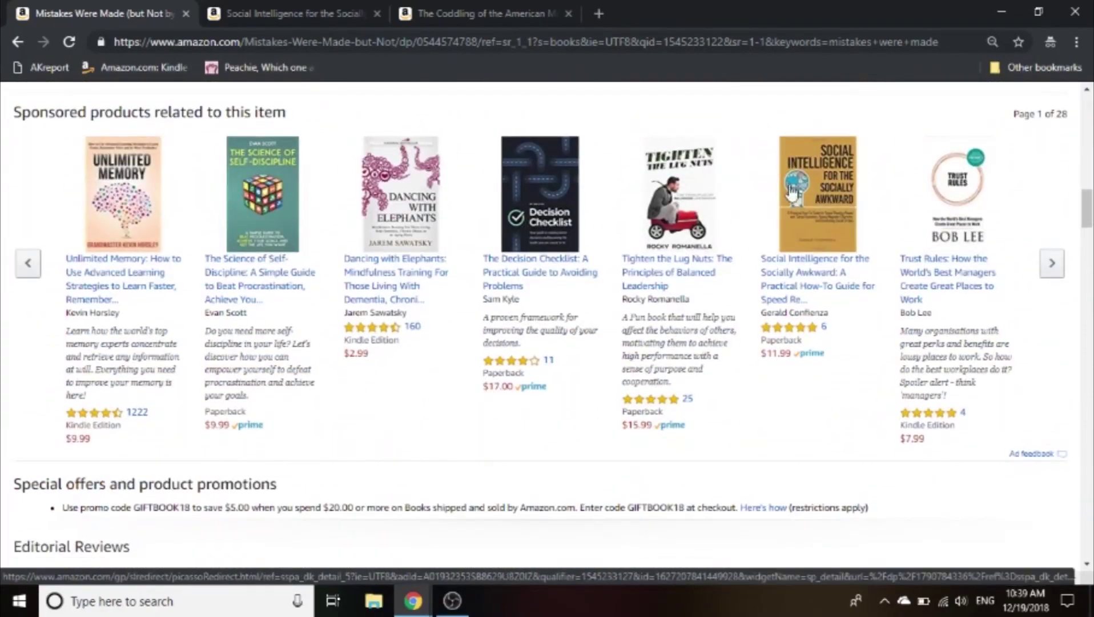
drag(233, 108, 50, 108)
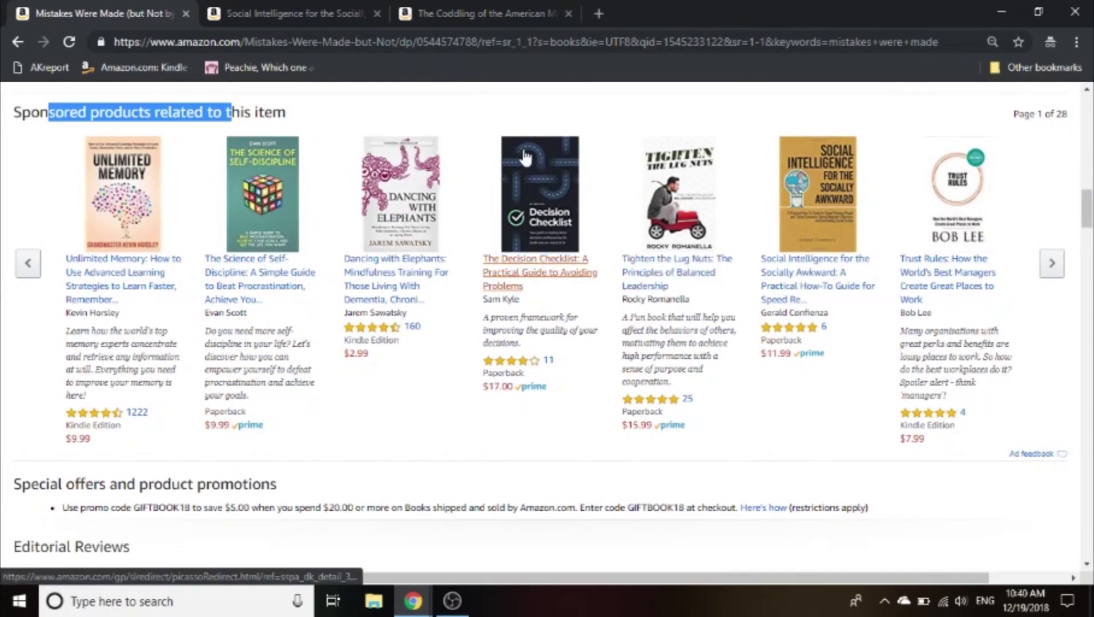
Check The Coddling of the American Mind page again, then compare the sponsored and also-bought rows of Mistakes Were Made
click(492, 13)
scroll(400, 237, up, 3)
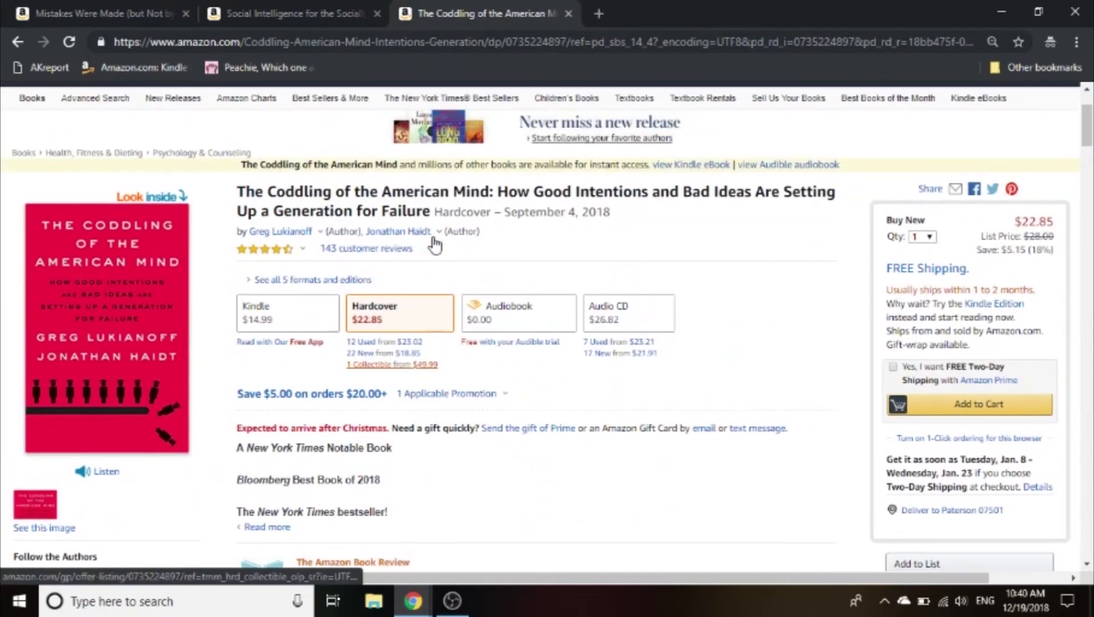
click(114, 13)
scroll(426, 252, down, 2)
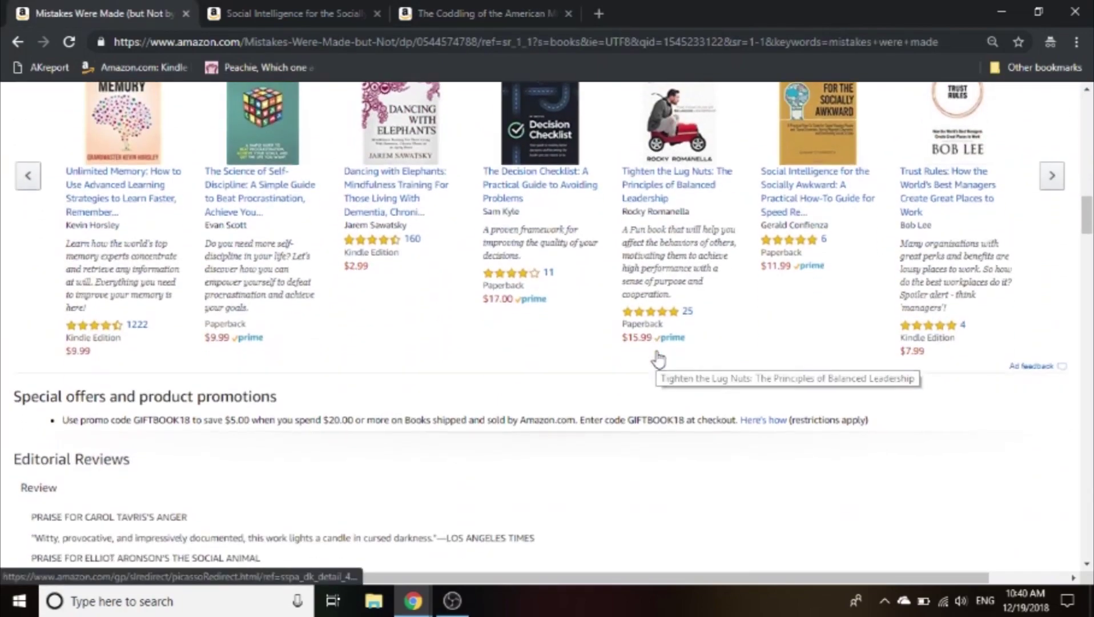
scroll(514, 274, up, 3)
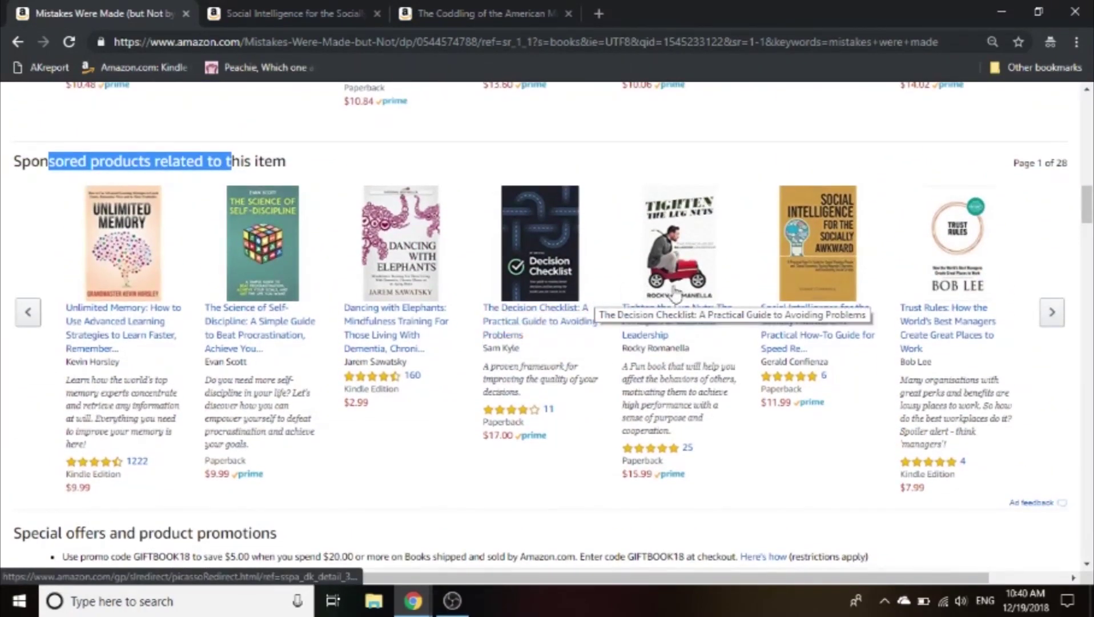
scroll(759, 388, up, 3)
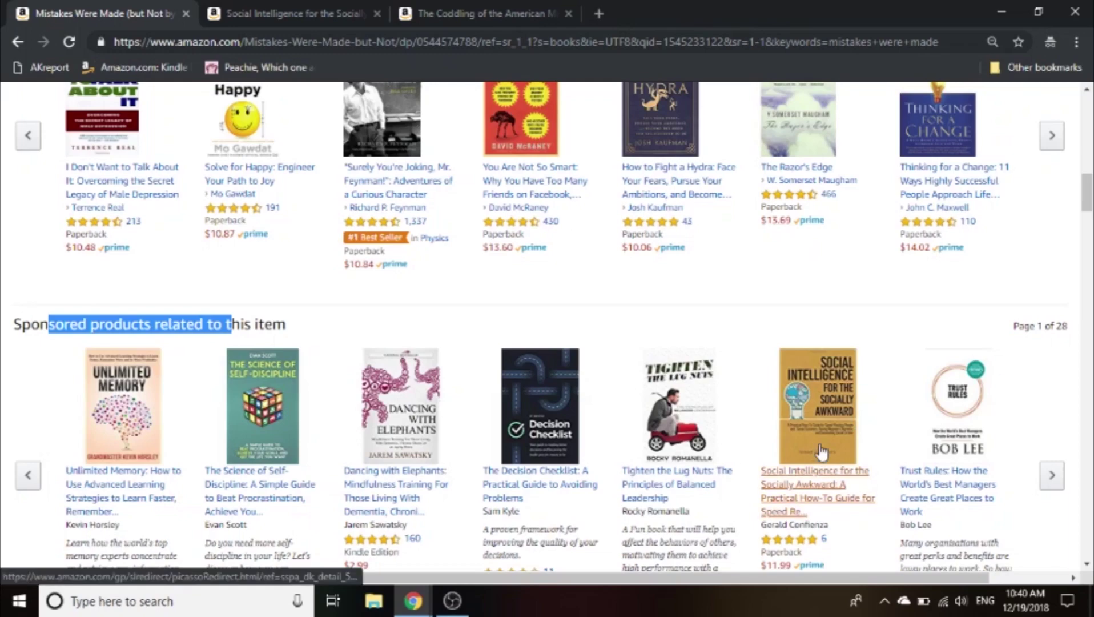
scroll(823, 451, down, 2)
scroll(822, 451, up, 6)
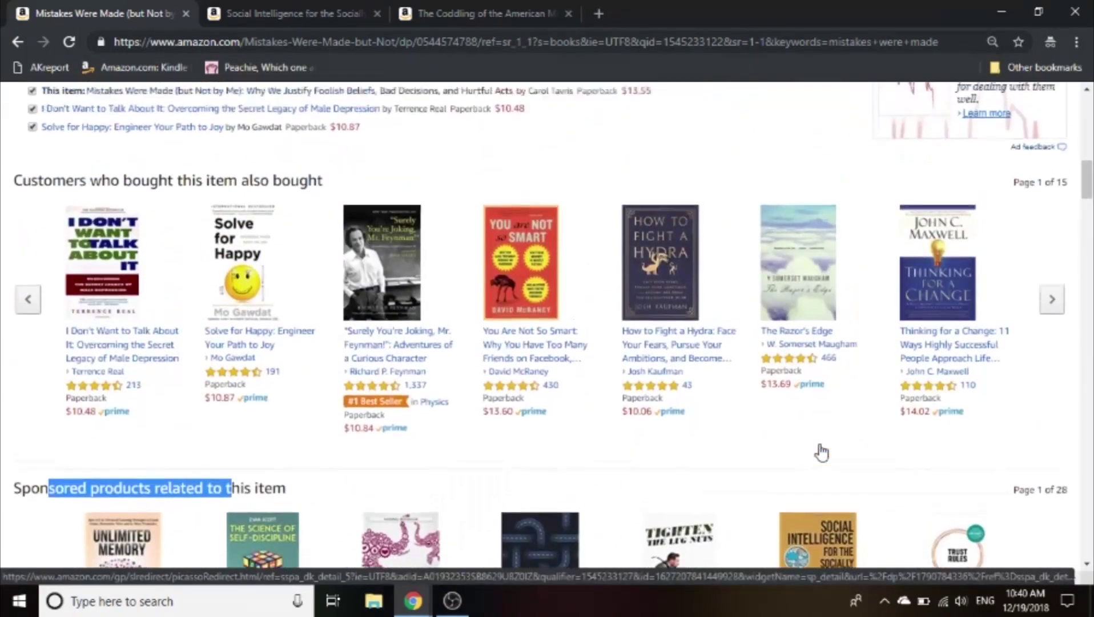
Compare the also-bought row with the sponsored products row on the Mistakes Were Made product page
scroll(822, 451, down, 1)
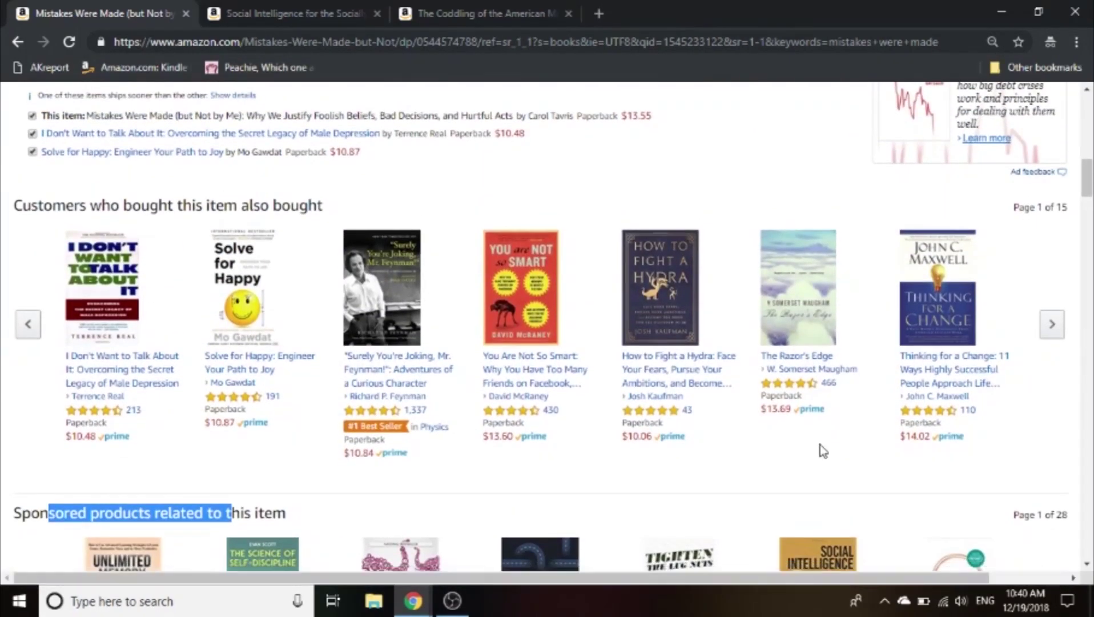
drag(309, 205, 178, 205)
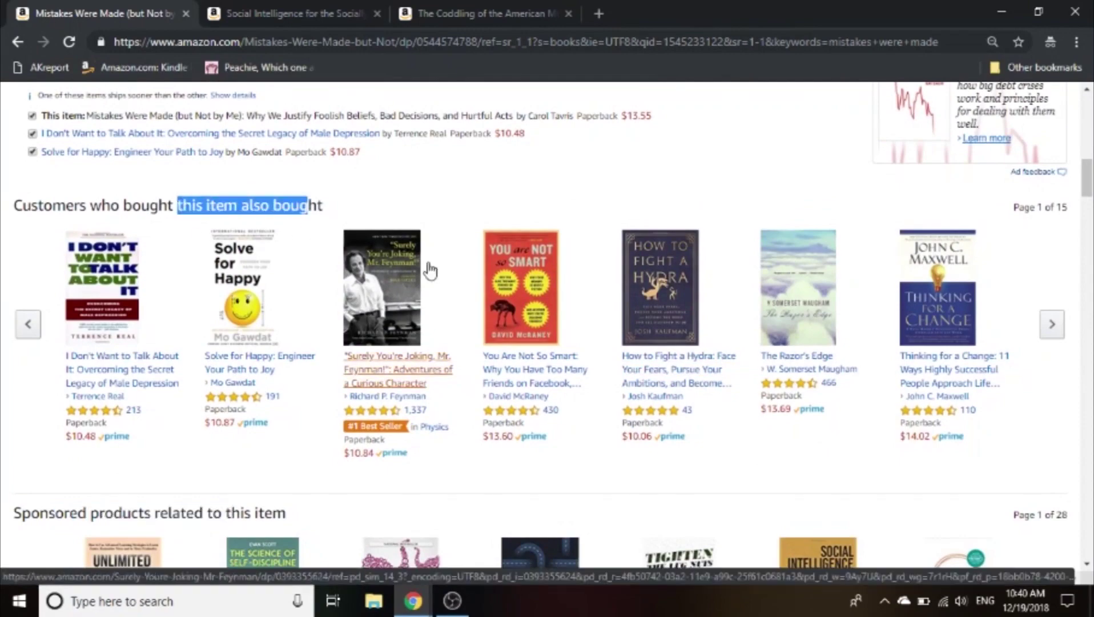
scroll(657, 325, down, 3)
scroll(661, 329, up, 2)
scroll(661, 325, down, 2)
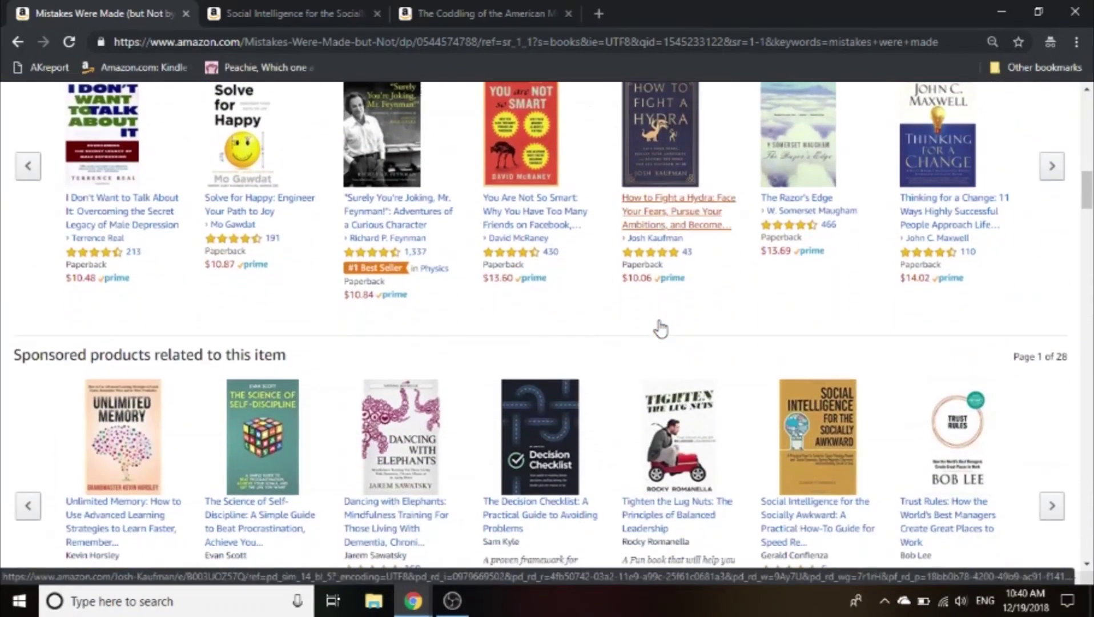
scroll(662, 326, up, 2)
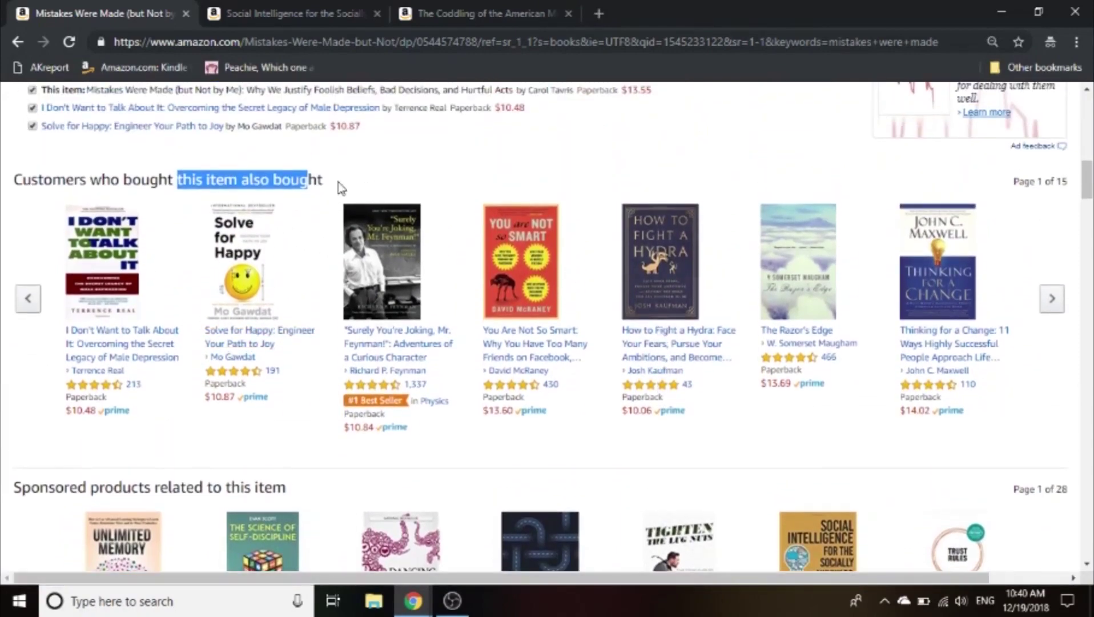
click(251, 165)
drag(52, 174, 557, 170)
click(556, 172)
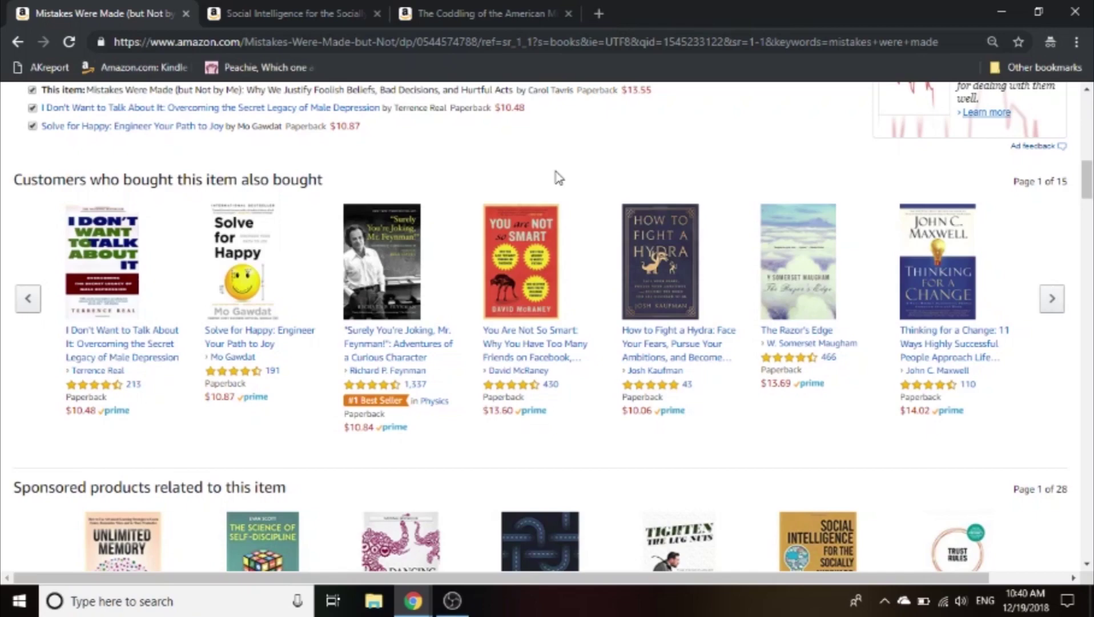
scroll(559, 178, up, 5)
scroll(559, 178, down, 4)
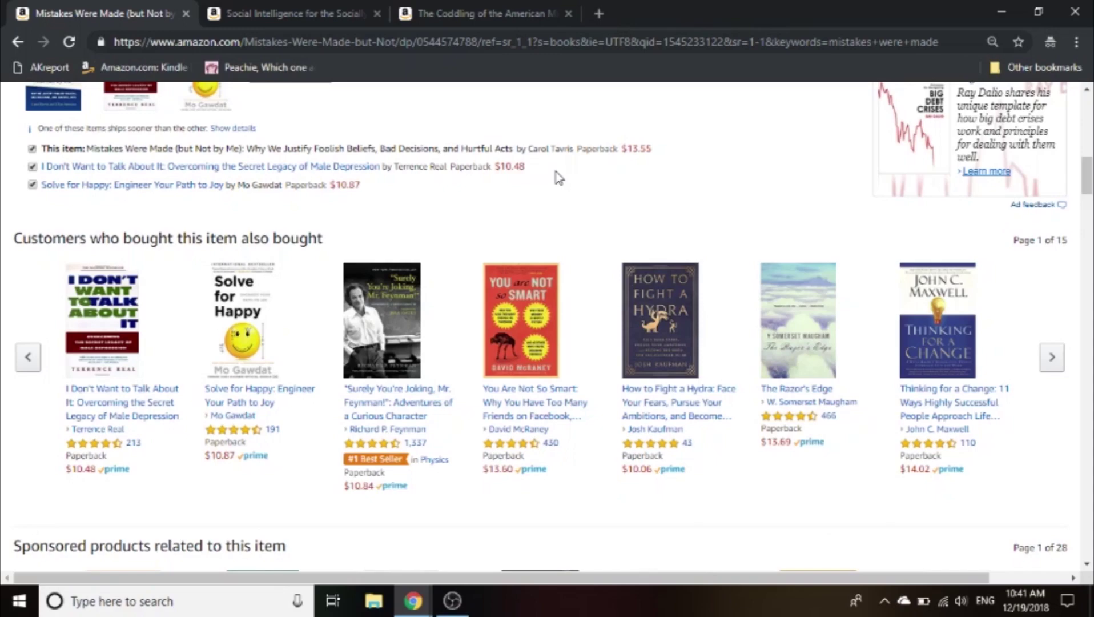
Search Amazon Books for "social intelligence"
scroll(559, 177, up, 10)
triple_click(197, 142)
text(social intel)
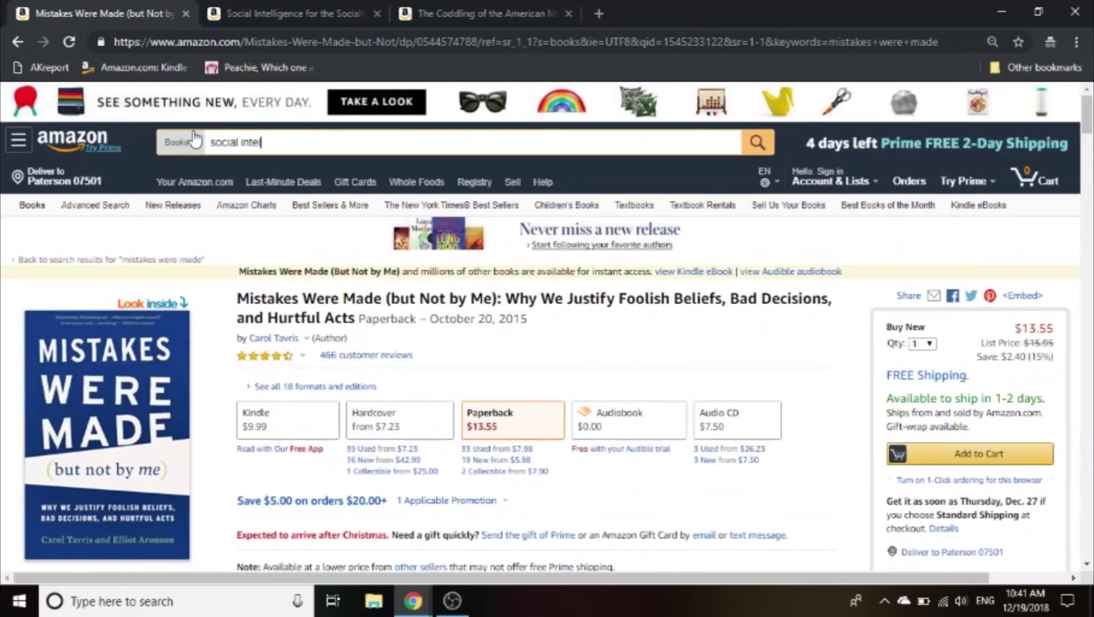
text(ligence)
key(Return)
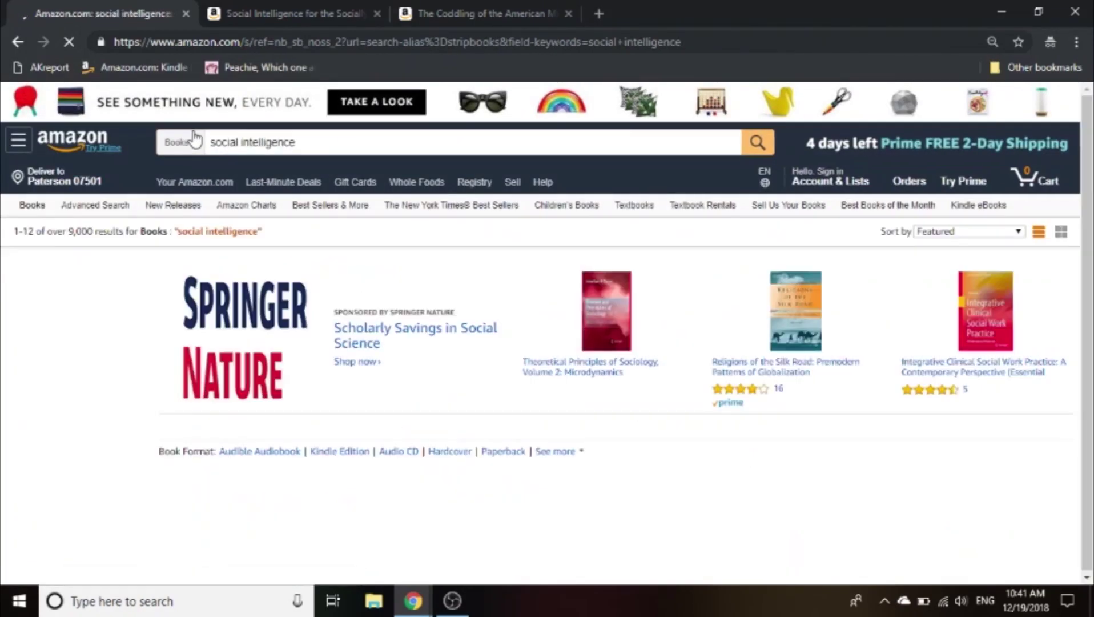
Look through the first page of "social intelligence" results down to its end, noting sponsored and organic listings
scroll(401, 258, down, 3)
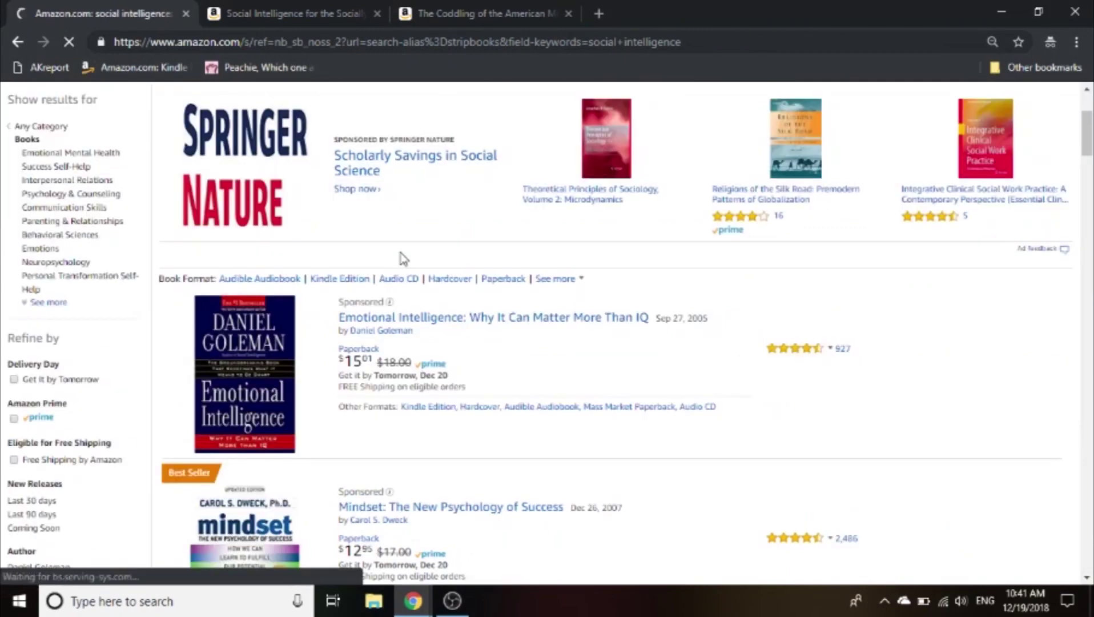
scroll(401, 258, down, 8)
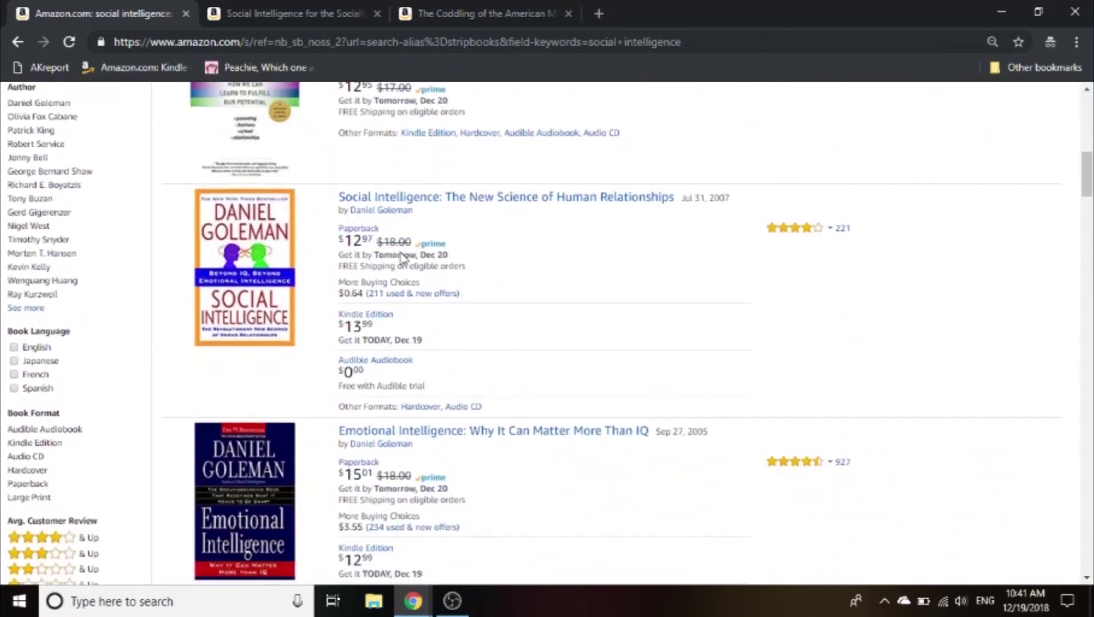
scroll(400, 257, down, 10)
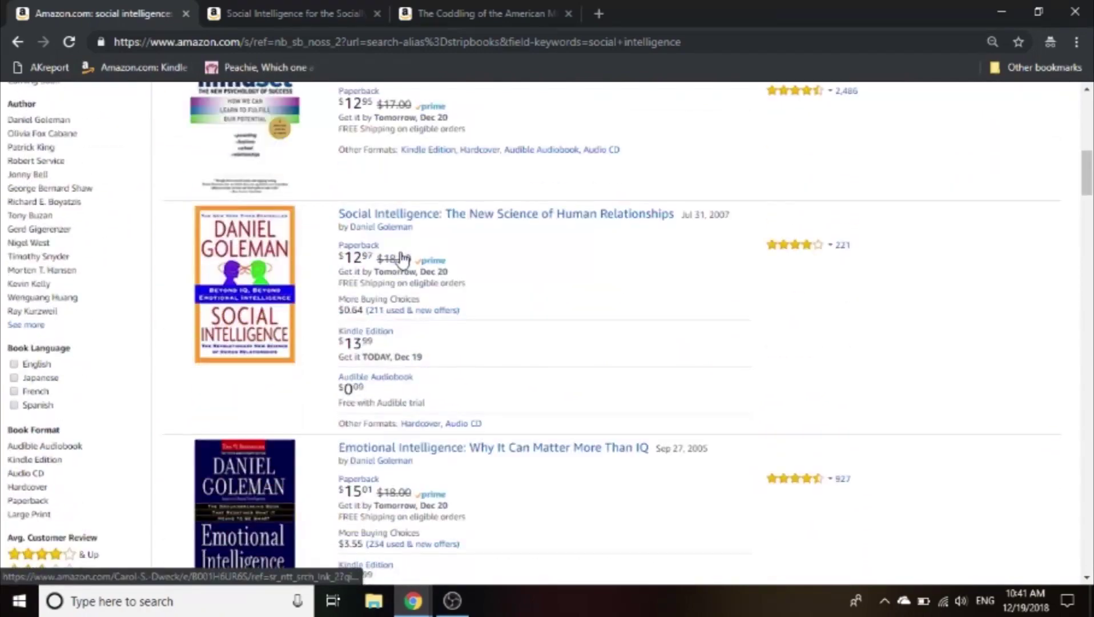
scroll(403, 258, down, 13)
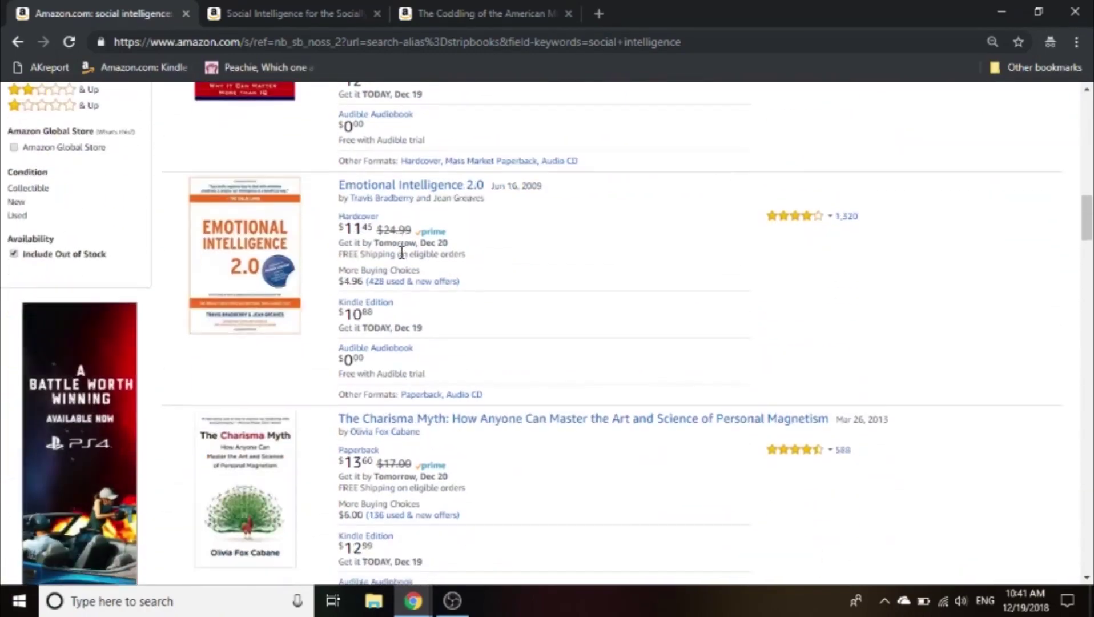
scroll(401, 251, down, 19)
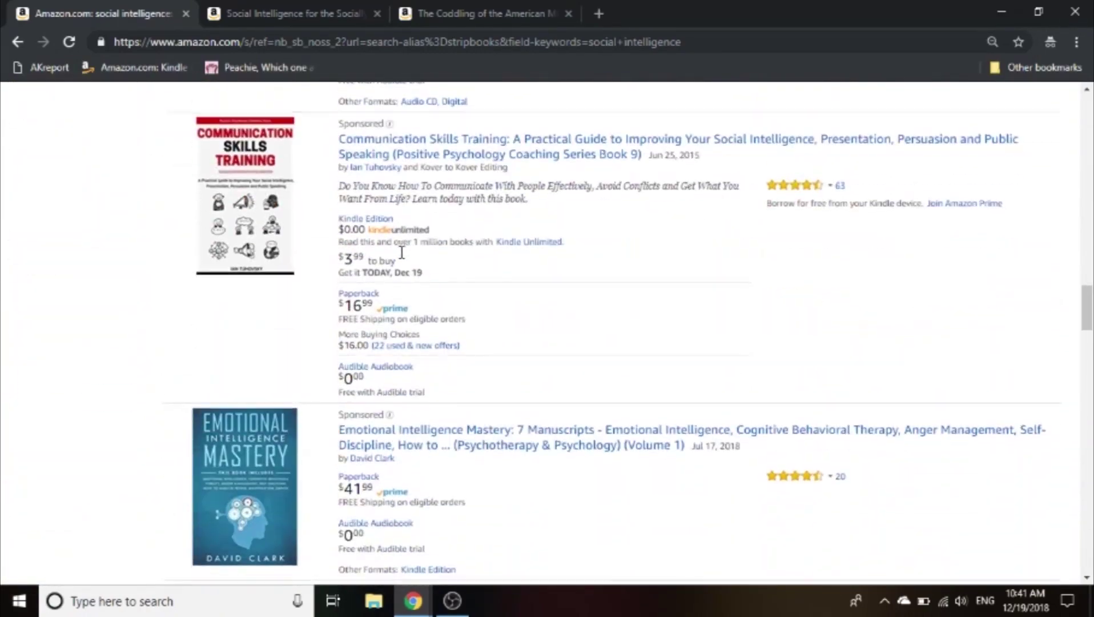
scroll(402, 252, down, 20)
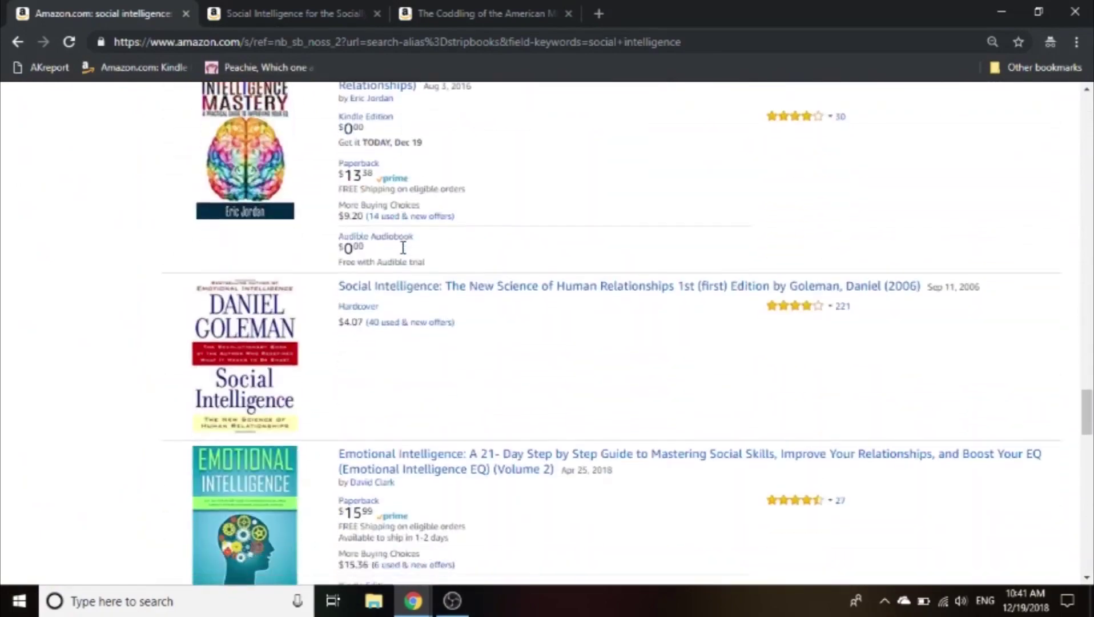
scroll(403, 247, down, 16)
scroll(402, 248, up, 3)
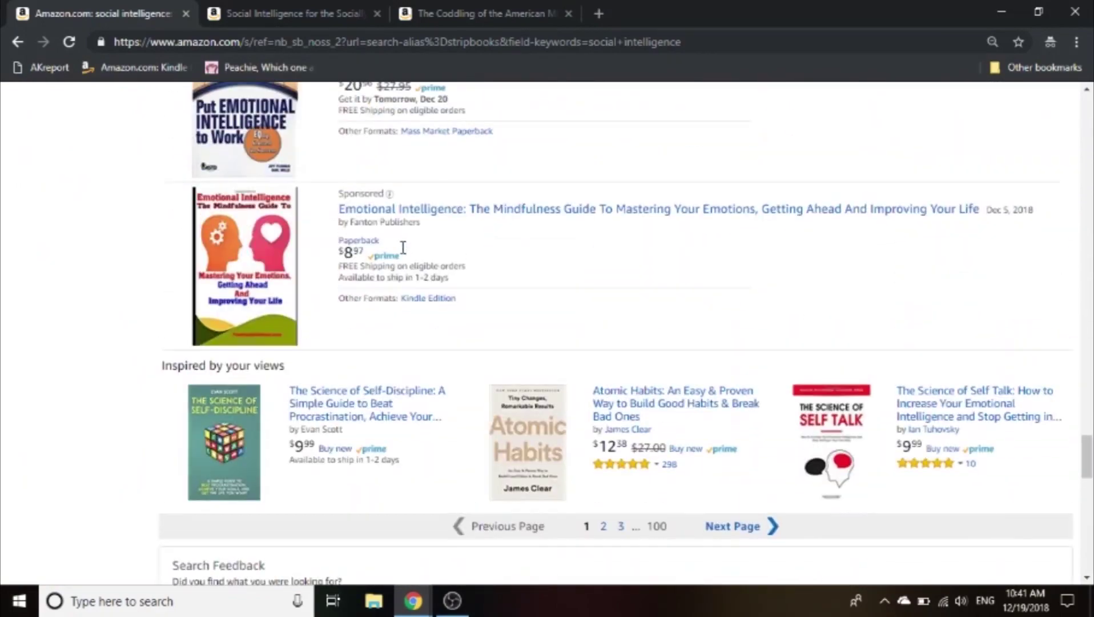
Go back up the results past the advertised book and examine the sponsored listings heading the page
scroll(403, 247, up, 20)
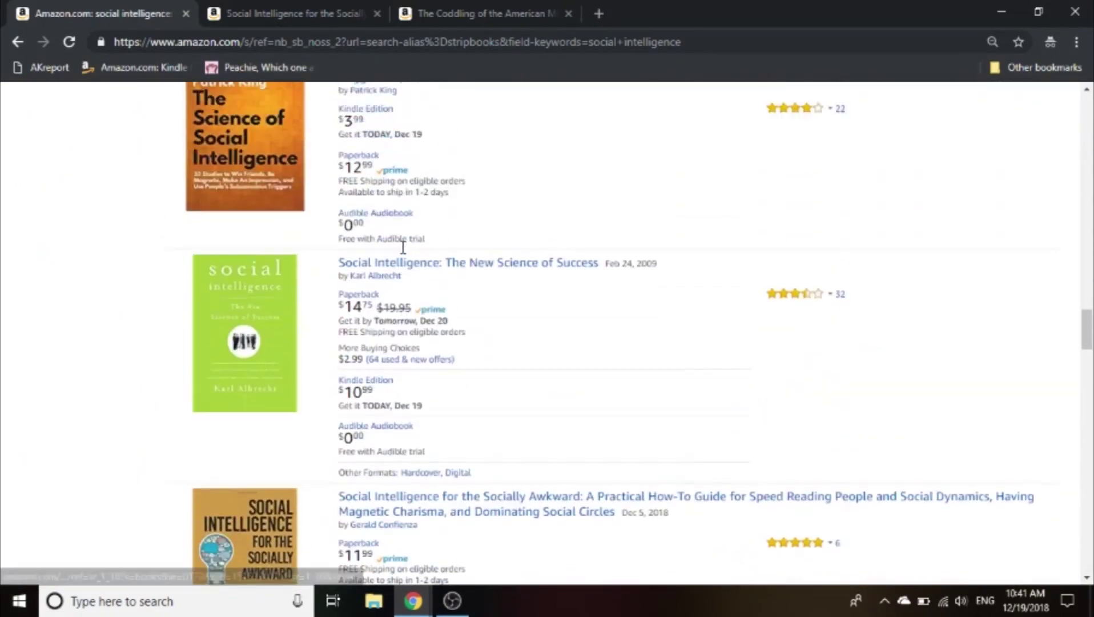
scroll(402, 247, up, 20)
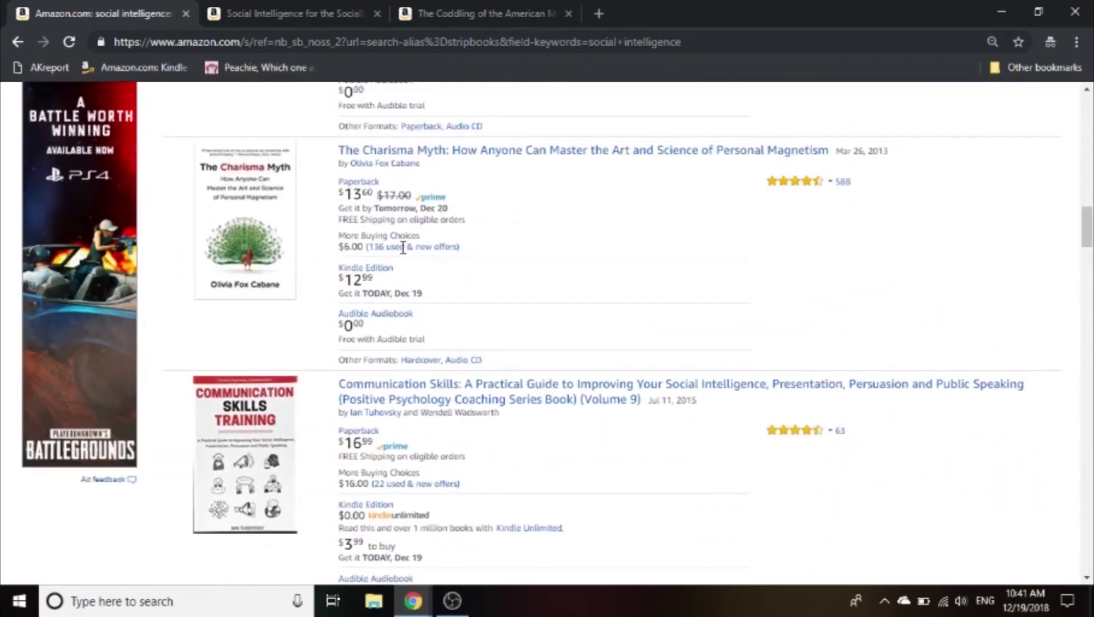
scroll(402, 247, up, 15)
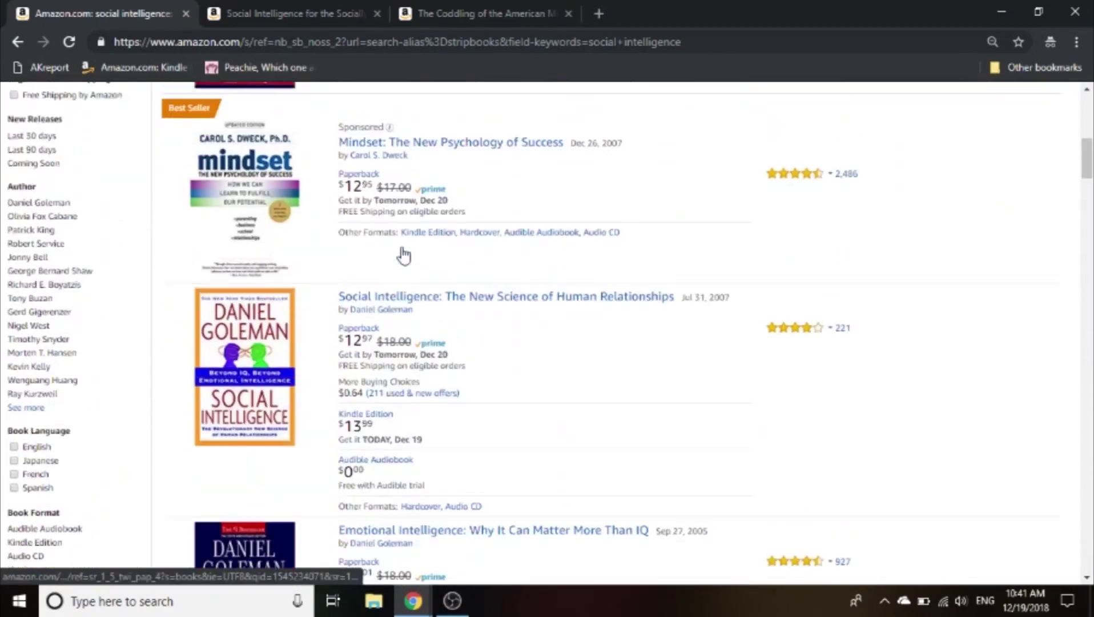
scroll(402, 247, up, 9)
scroll(402, 252, down, 4)
scroll(536, 334, up, 1)
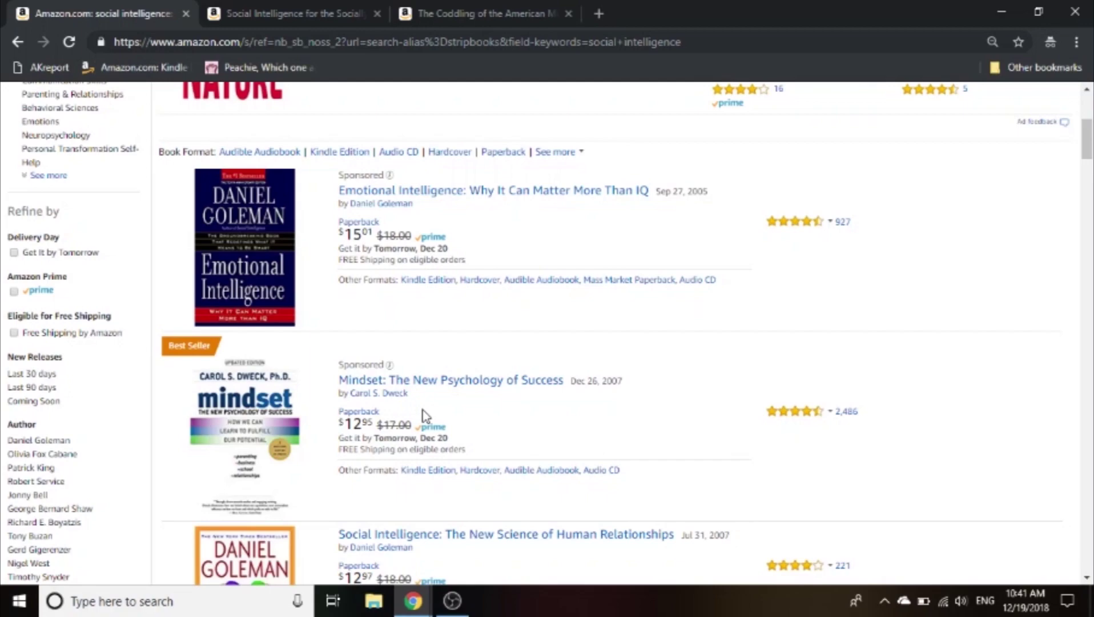
Examine the sponsored listings in the middle of the search results, focusing on Emotional Intelligence Mastery
scroll(422, 410, down, 20)
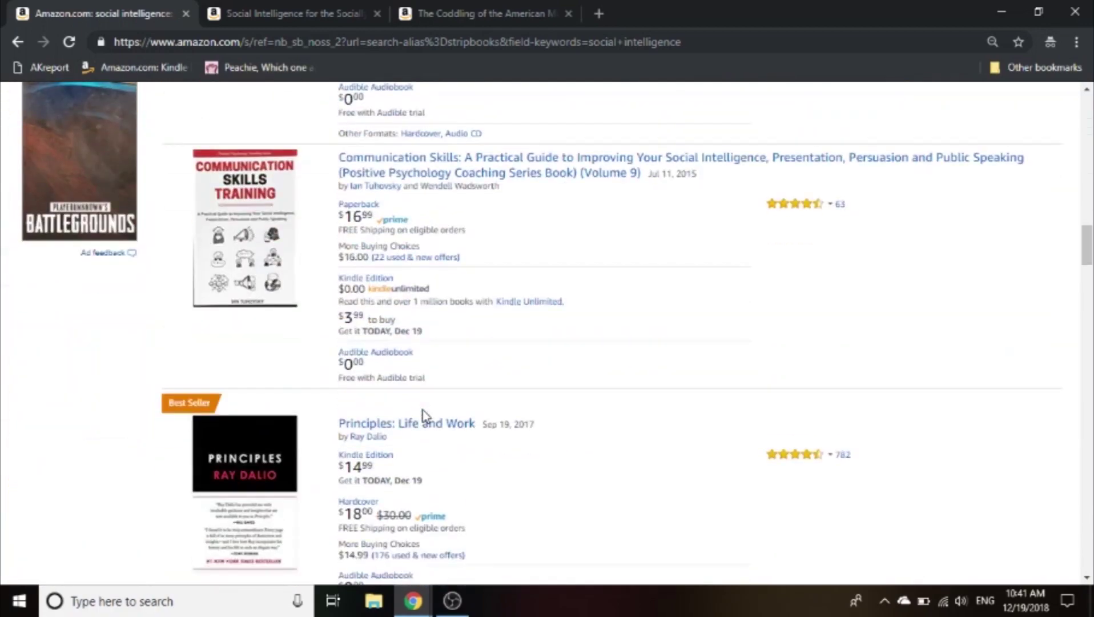
scroll(423, 410, up, 7)
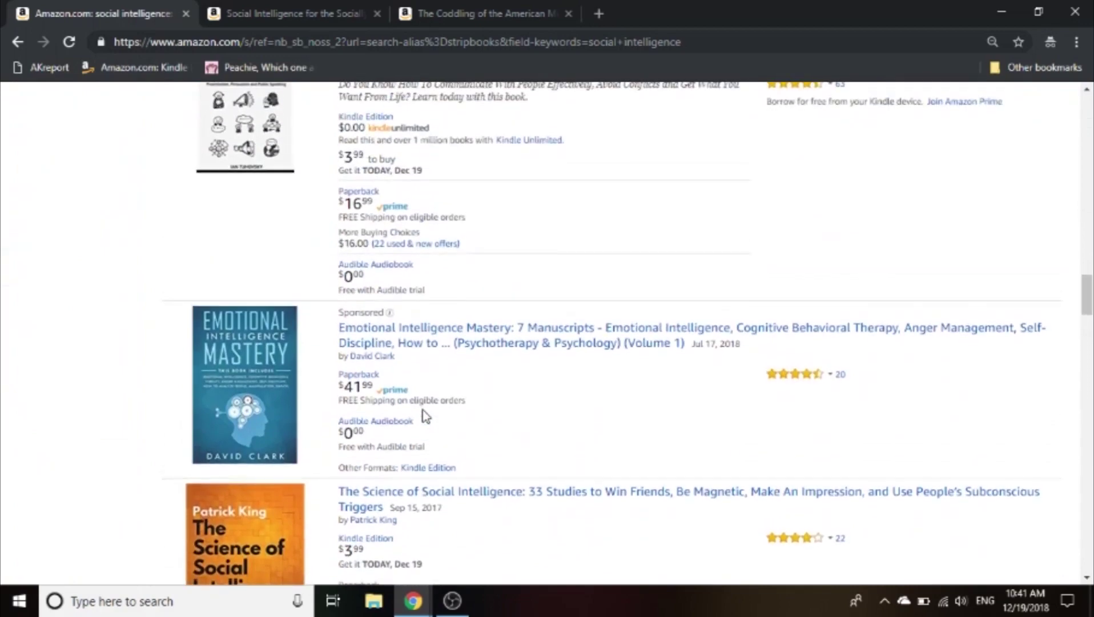
scroll(422, 411, down, 2)
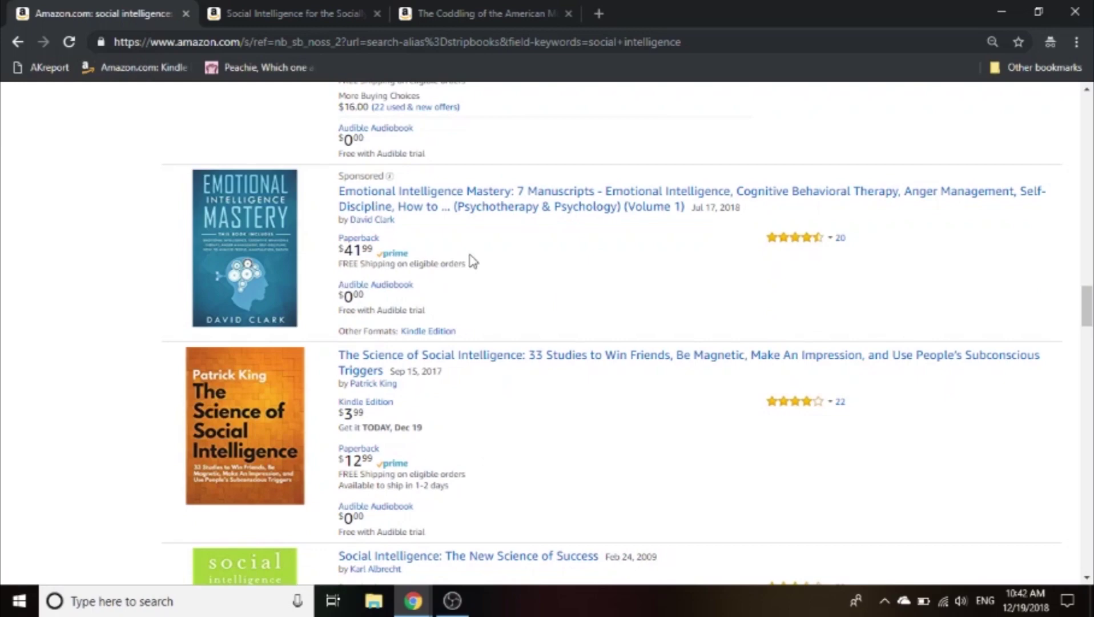
drag(471, 262, 339, 244)
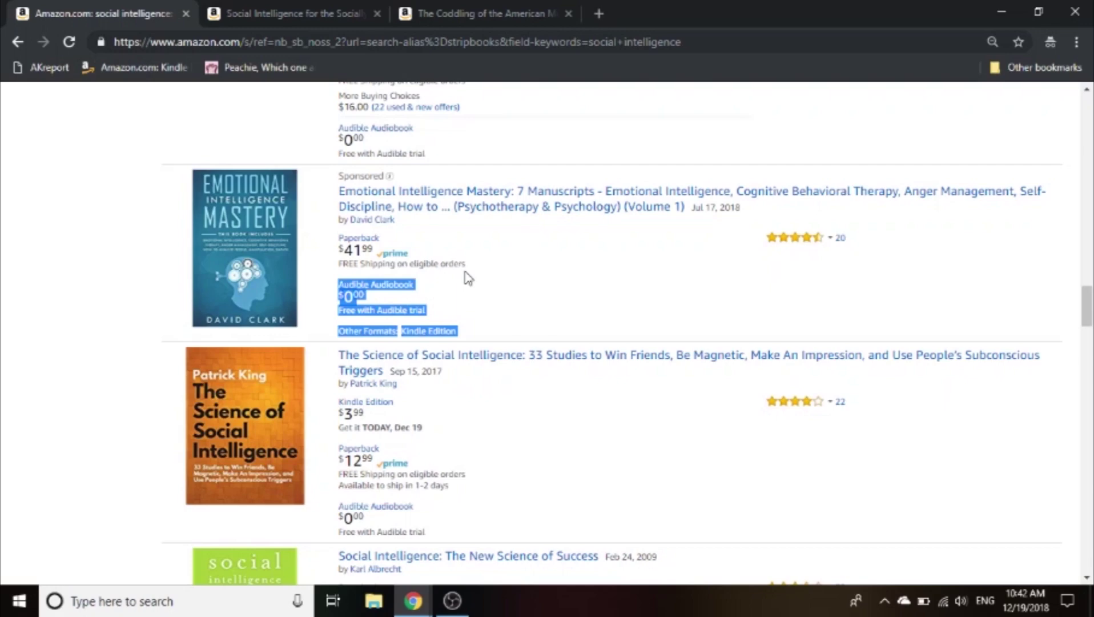
scroll(465, 277, down, 2)
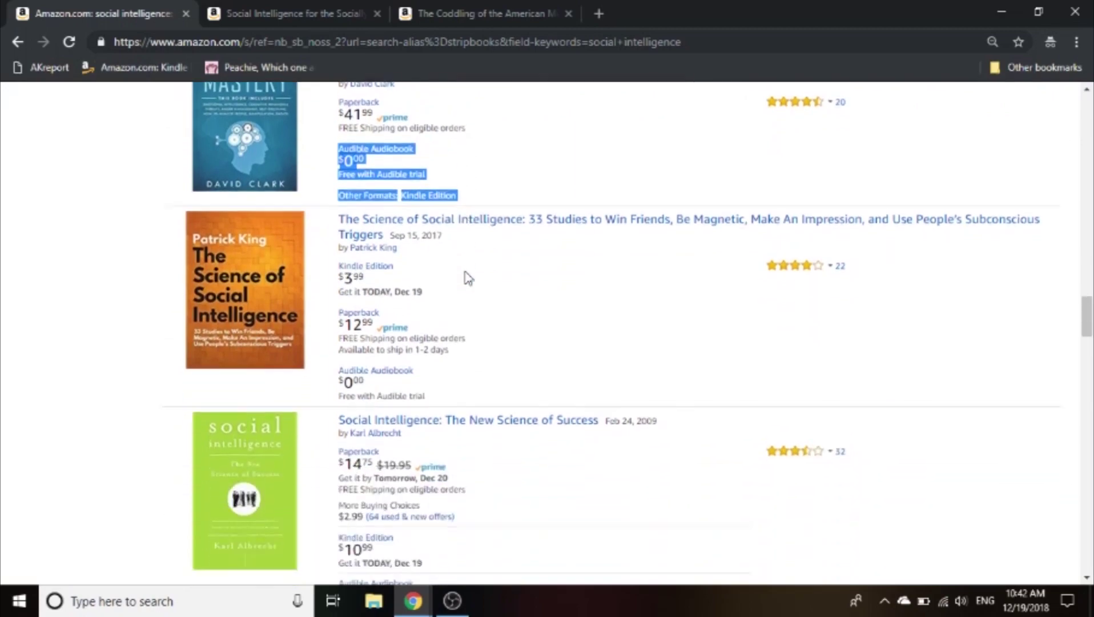
scroll(465, 276, up, 5)
scroll(466, 271, up, 6)
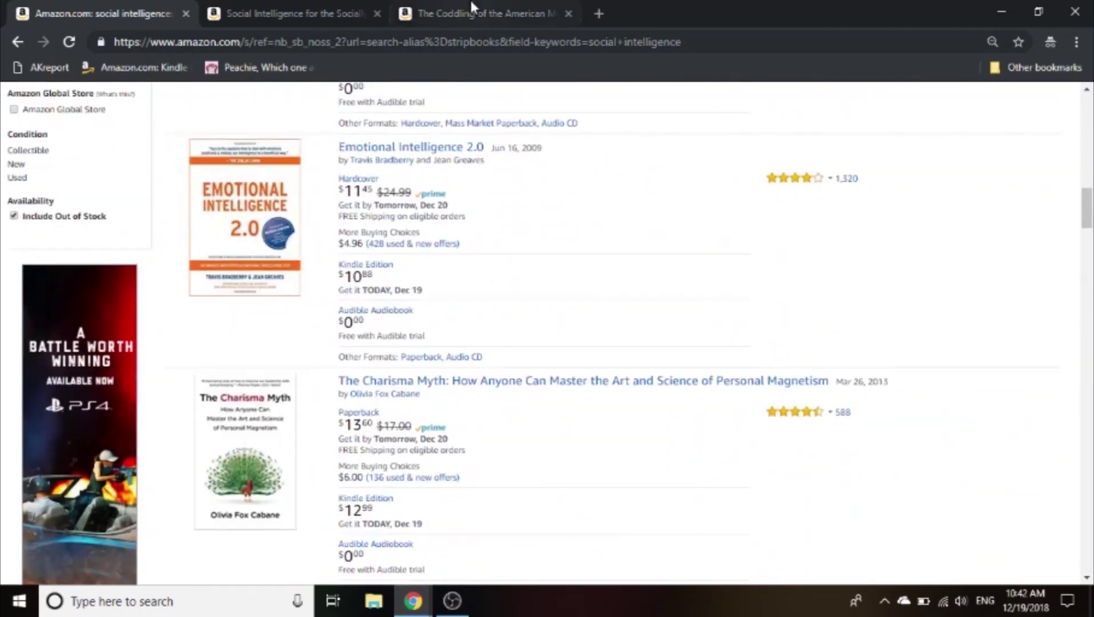
Switch to The Coddling of the American Mind page and review its sponsored and also-bought rows
key(ctrl+3)
scroll(374, 290, down, 15)
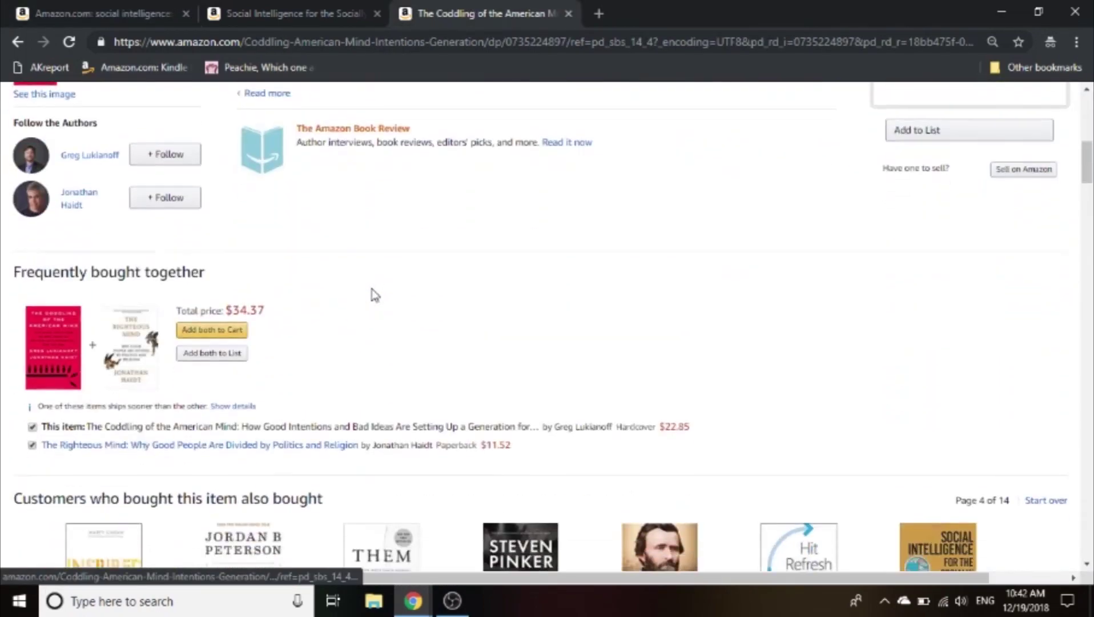
scroll(374, 295, down, 1)
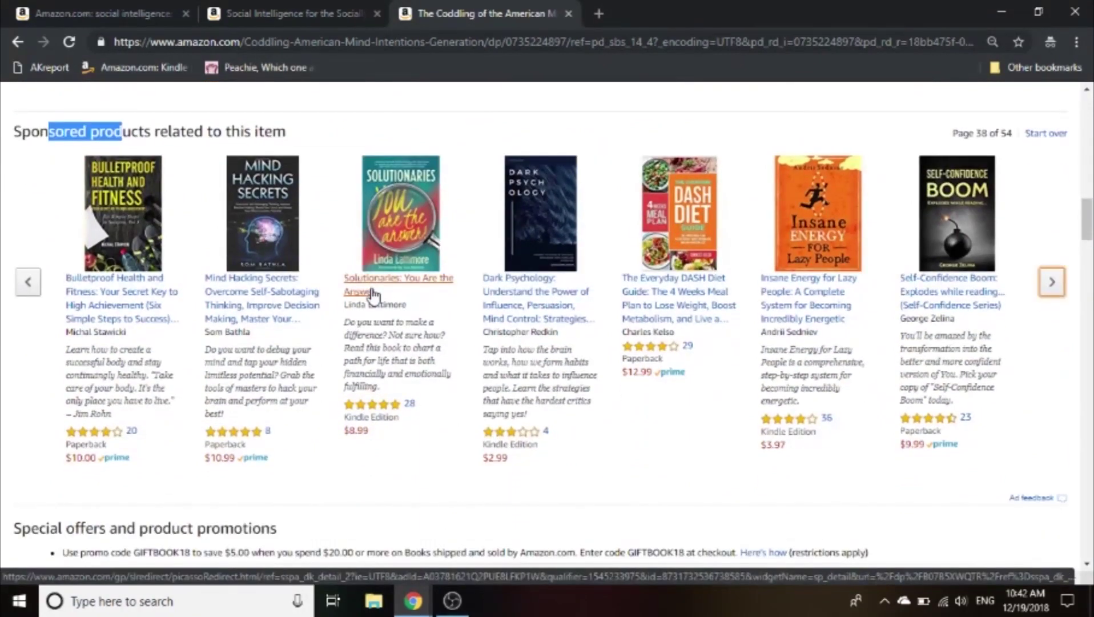
scroll(374, 295, down, 2)
scroll(374, 295, up, 10)
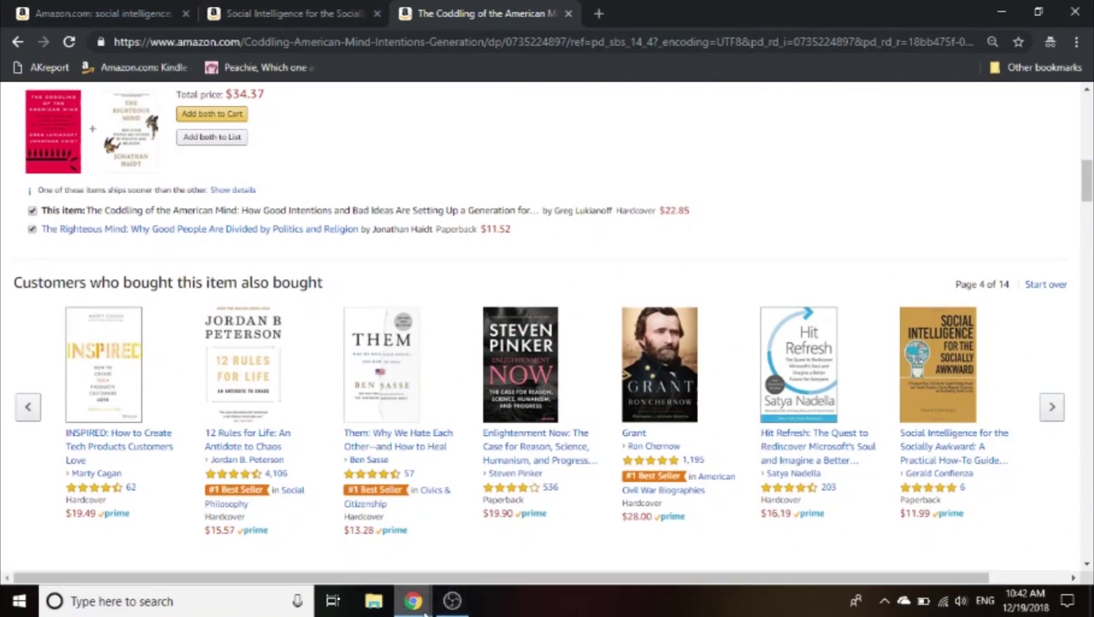
Switch to the Amazon Advertising campaign and save a CPC bid of $0.38 for the keyword "the coddling of the american mind"
mouse_move(415, 600)
click(390, 562)
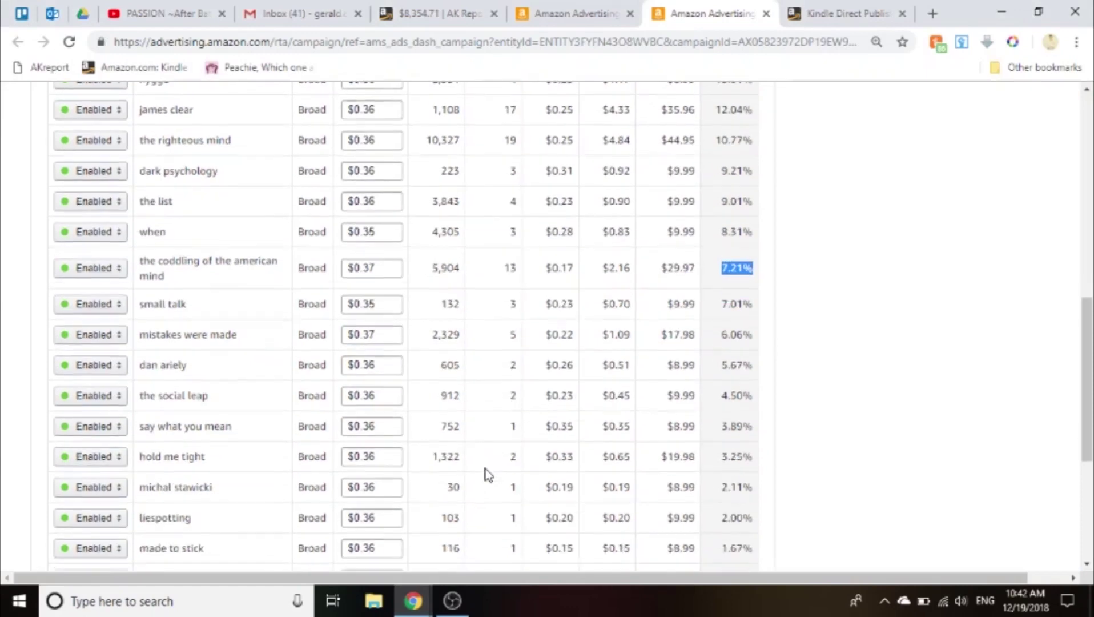
scroll(488, 474, down, 1)
click(525, 351)
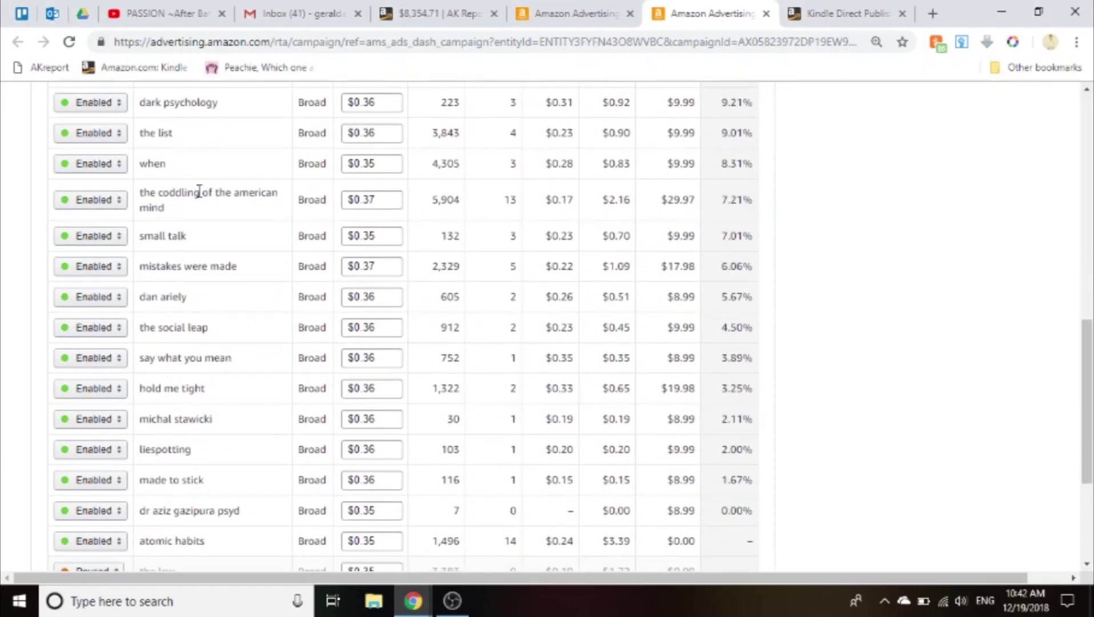
drag(199, 190, 278, 193)
click(377, 199)
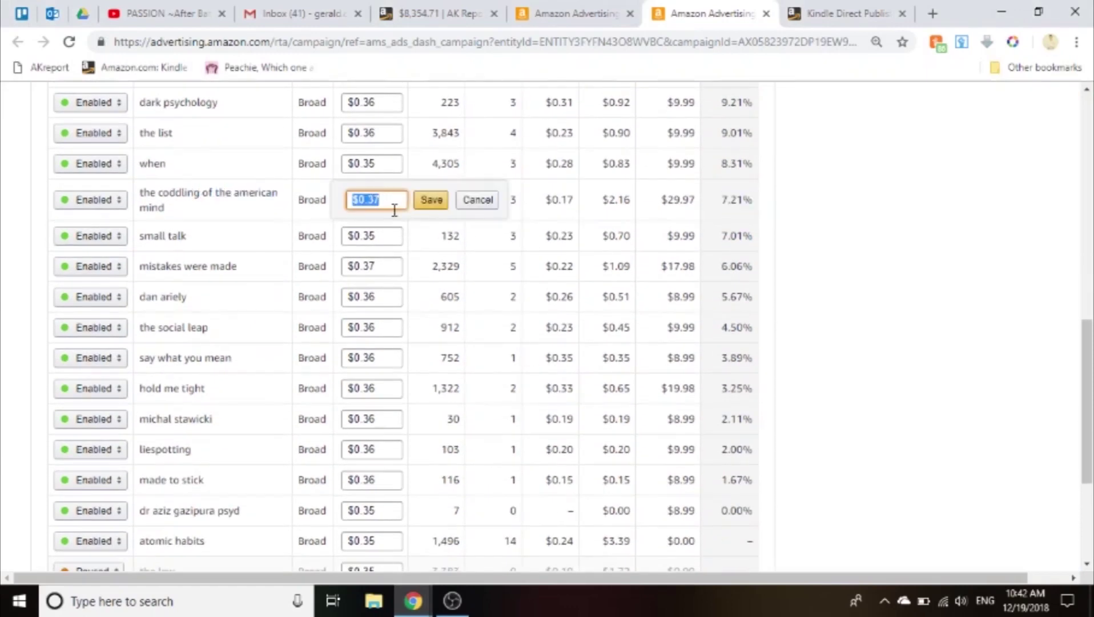
text(0.38)
click(430, 200)
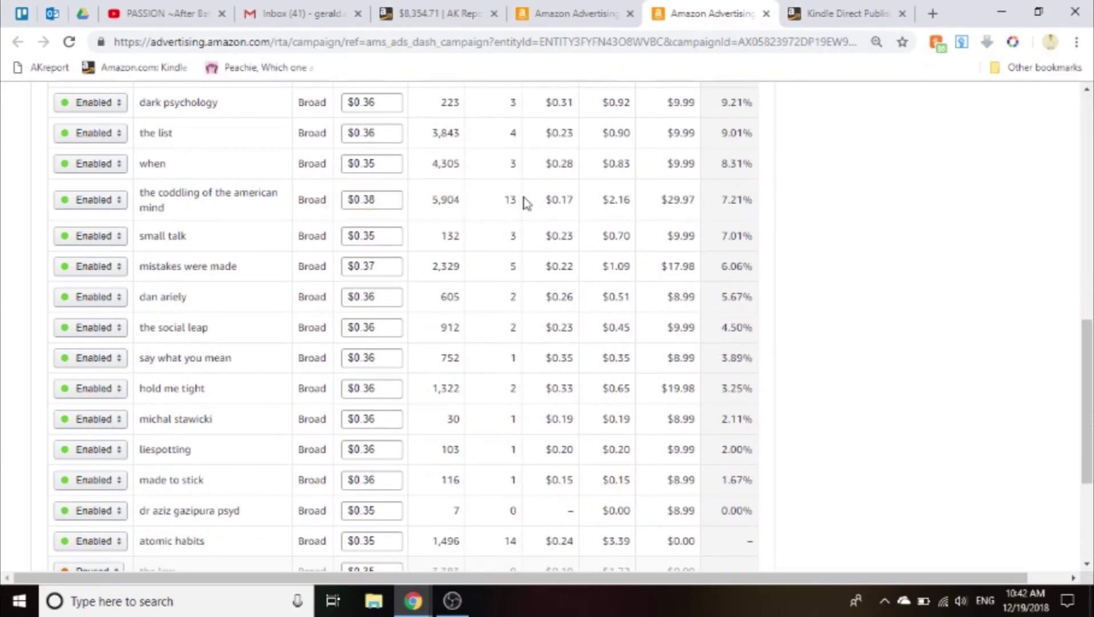
Review the clicks, spend, sales and ACoS of "the coddling of the american mind" and check the campaign's overall ACoS
drag(485, 194, 751, 208)
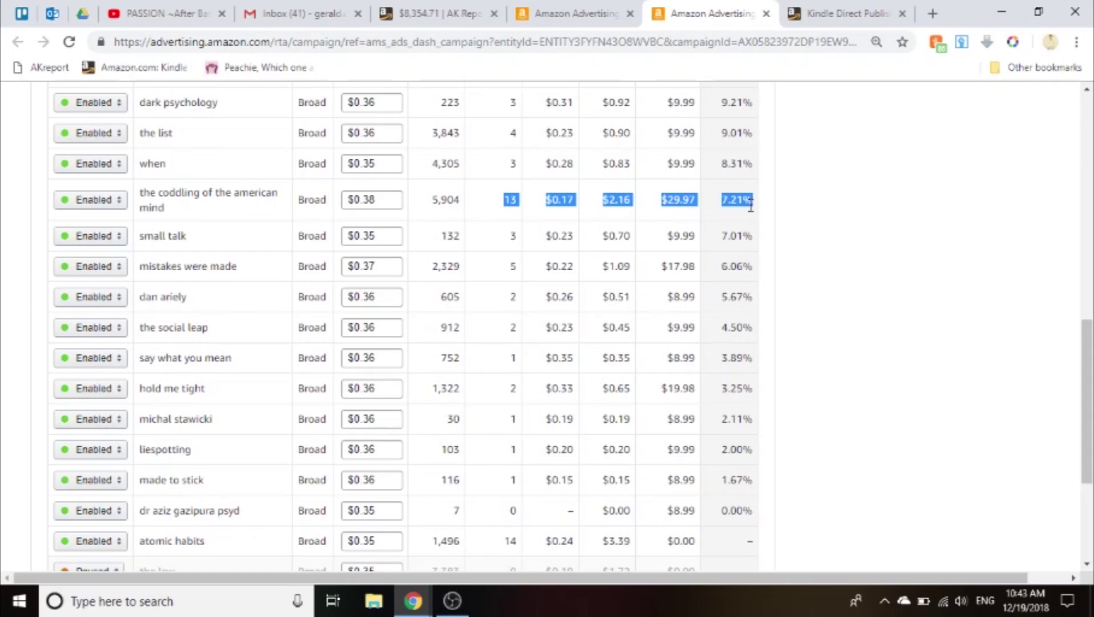
scroll(750, 205, up, 7)
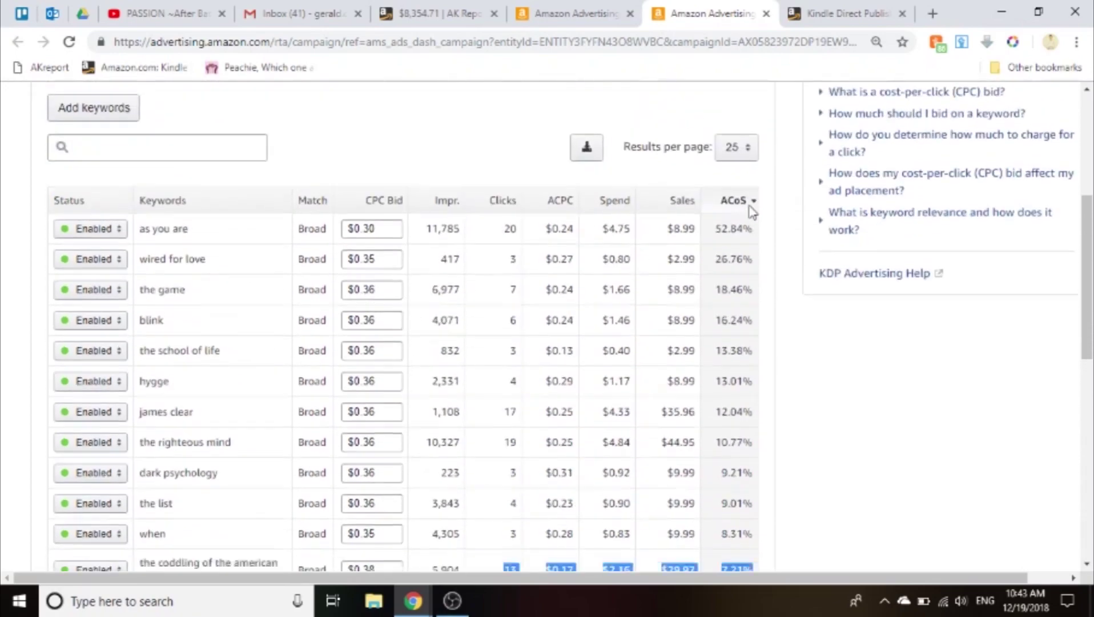
scroll(751, 206, down, 6)
scroll(751, 206, down, 2)
scroll(751, 205, up, 6)
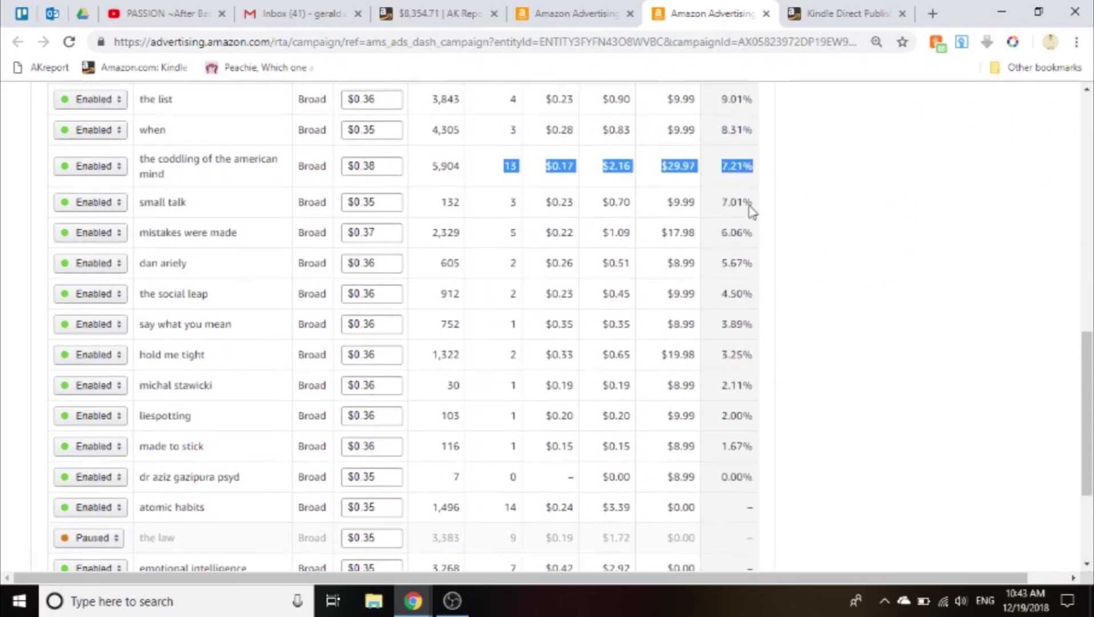
scroll(751, 205, up, 5)
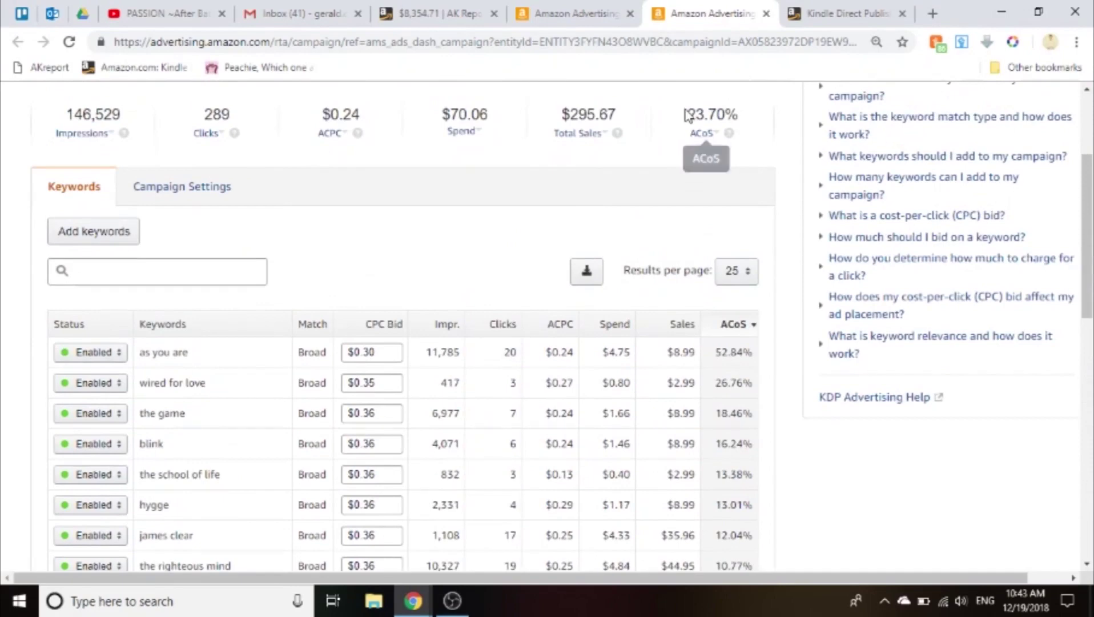
drag(687, 114, 744, 114)
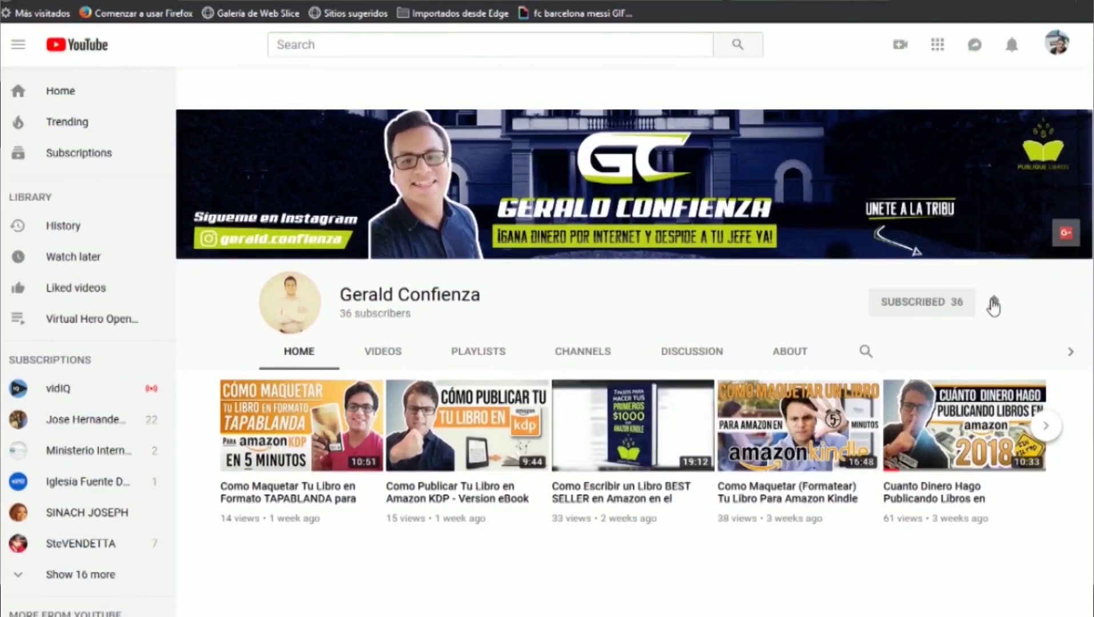
Turn on all notifications for the subscribed YouTube channel
click(992, 304)
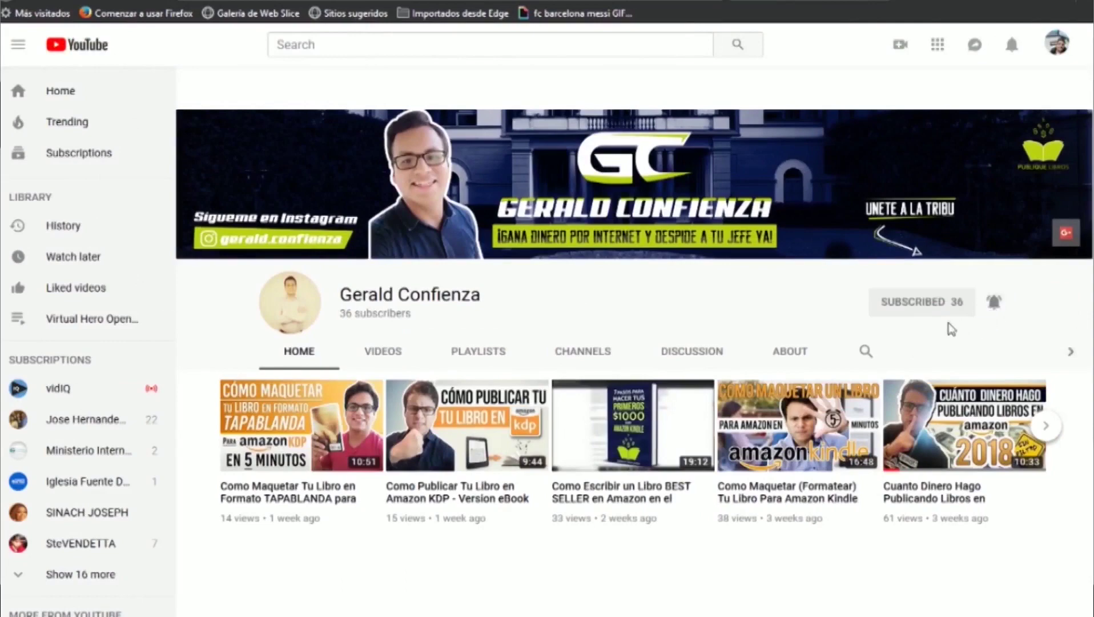